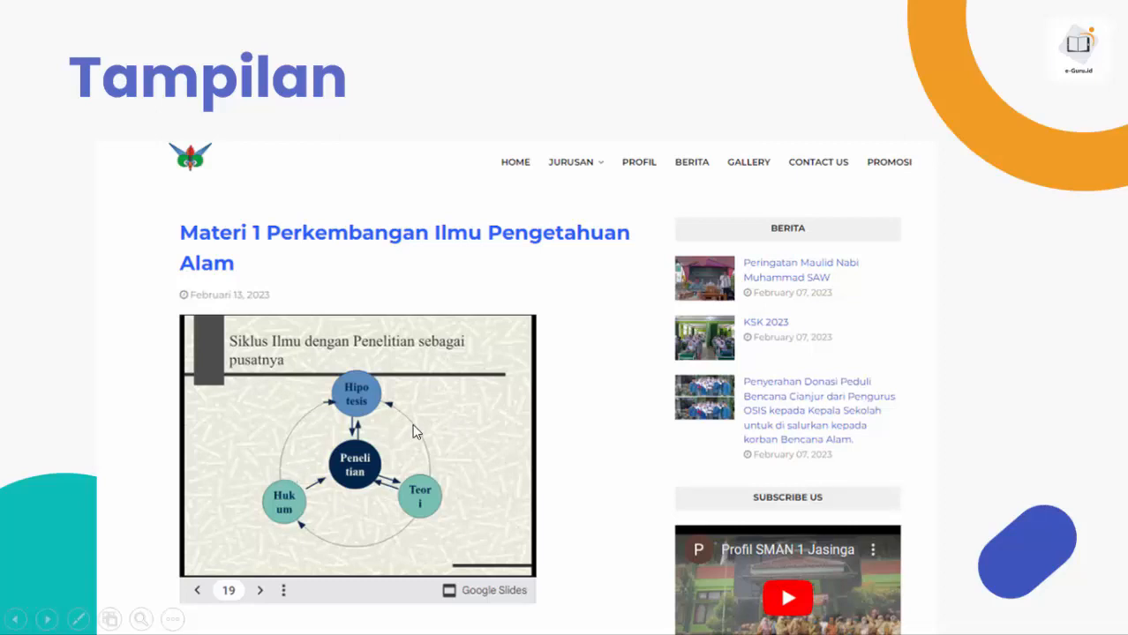
Step: Advance past the closing slide and exit the slide show
left_click(552, 325)
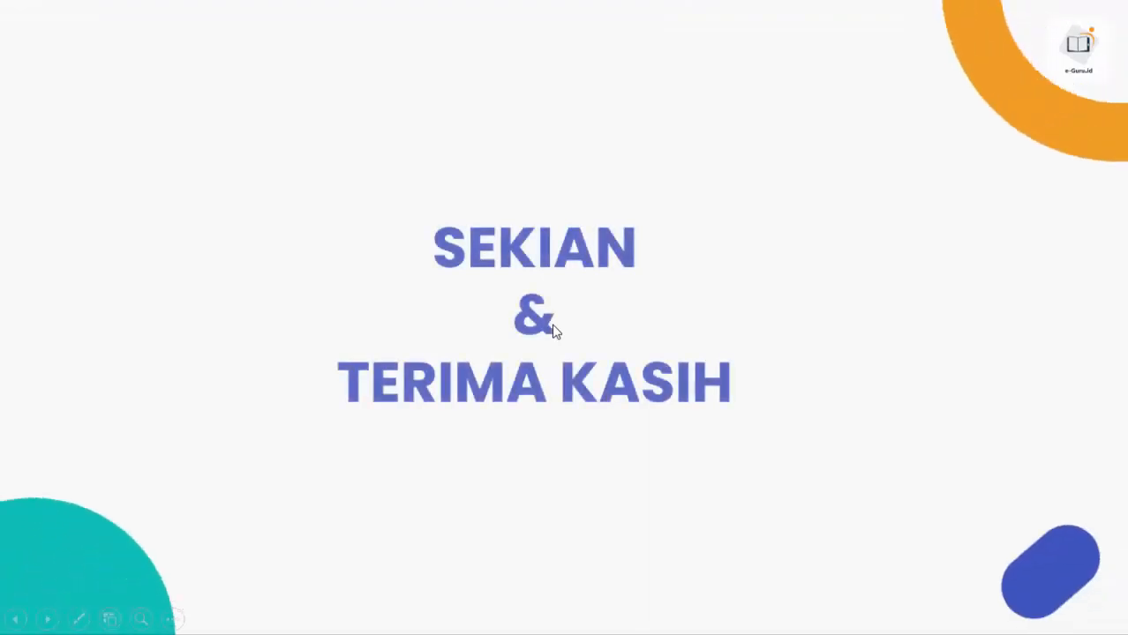
left_click(553, 325)
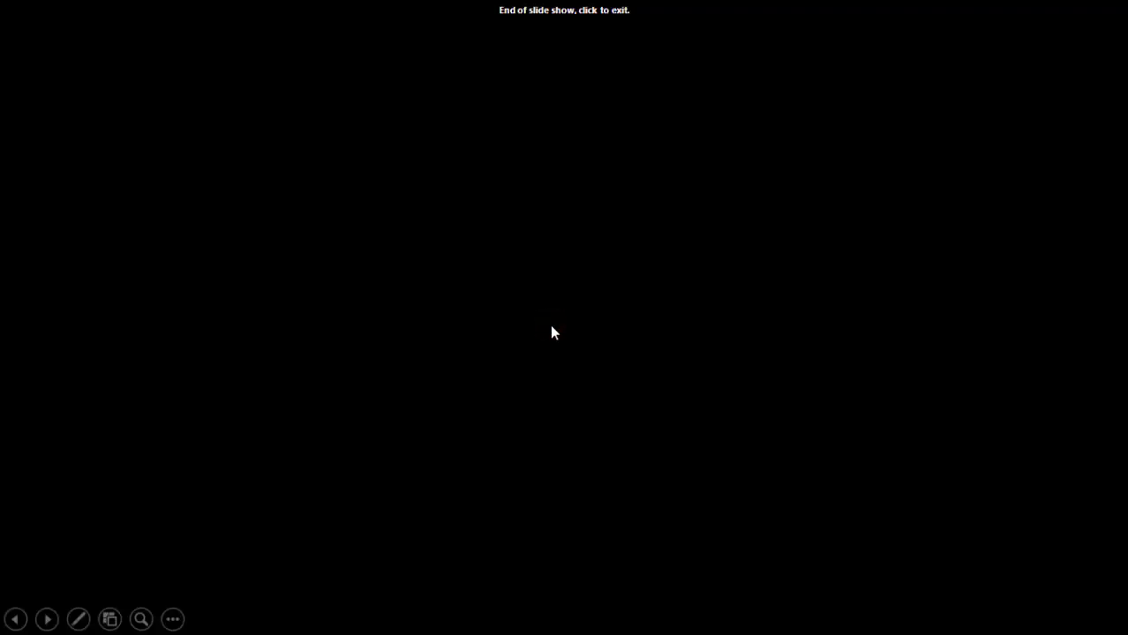
left_click(551, 326)
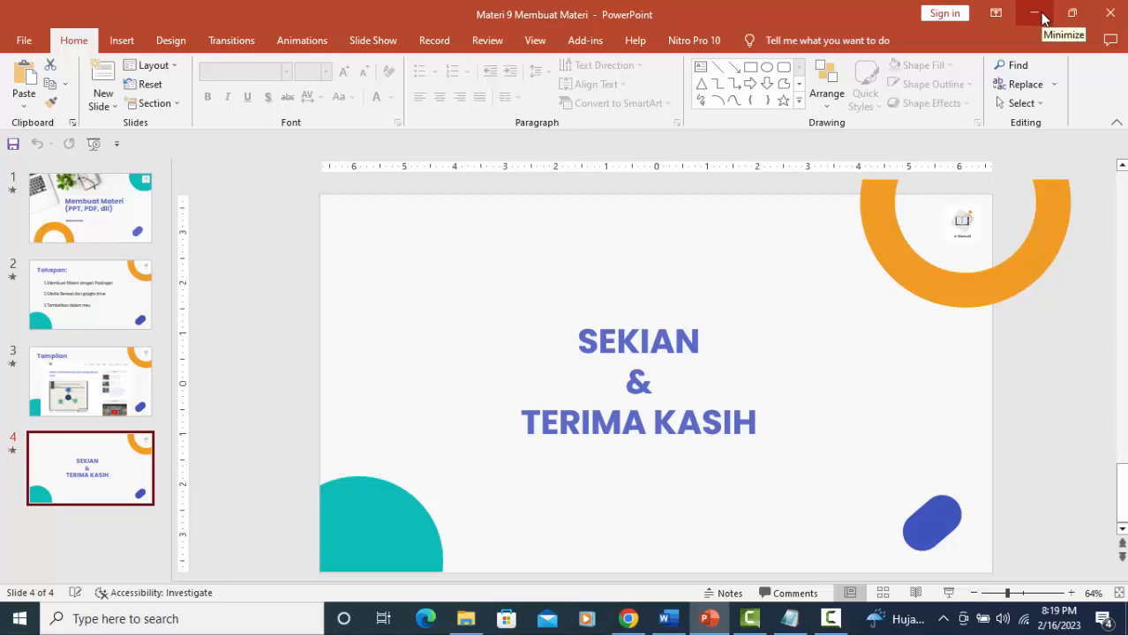
Step: Switch to Chrome, view the embedded slides on the example school site's Materi page, and close that page
left_click(641, 619)
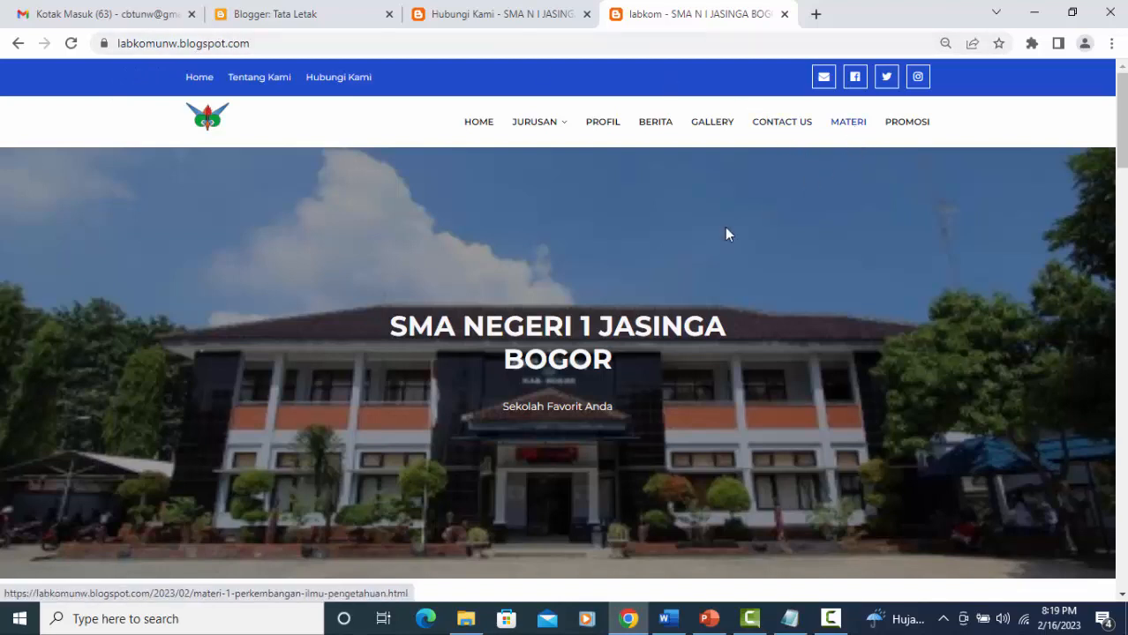
left_click(853, 124)
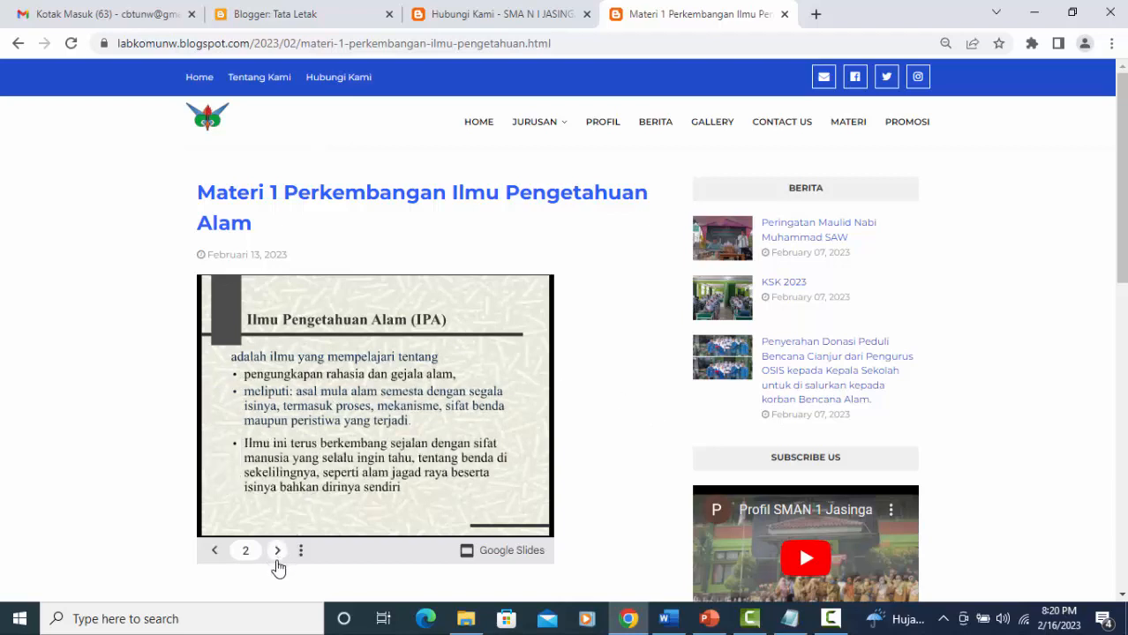
left_click(277, 551)
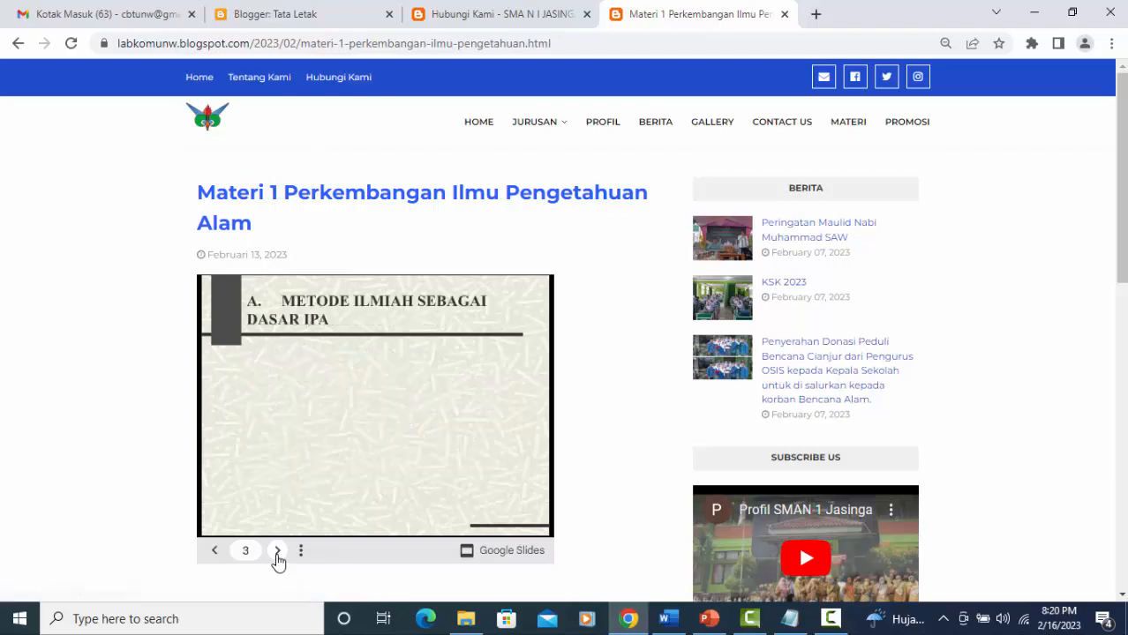
left_click(277, 550)
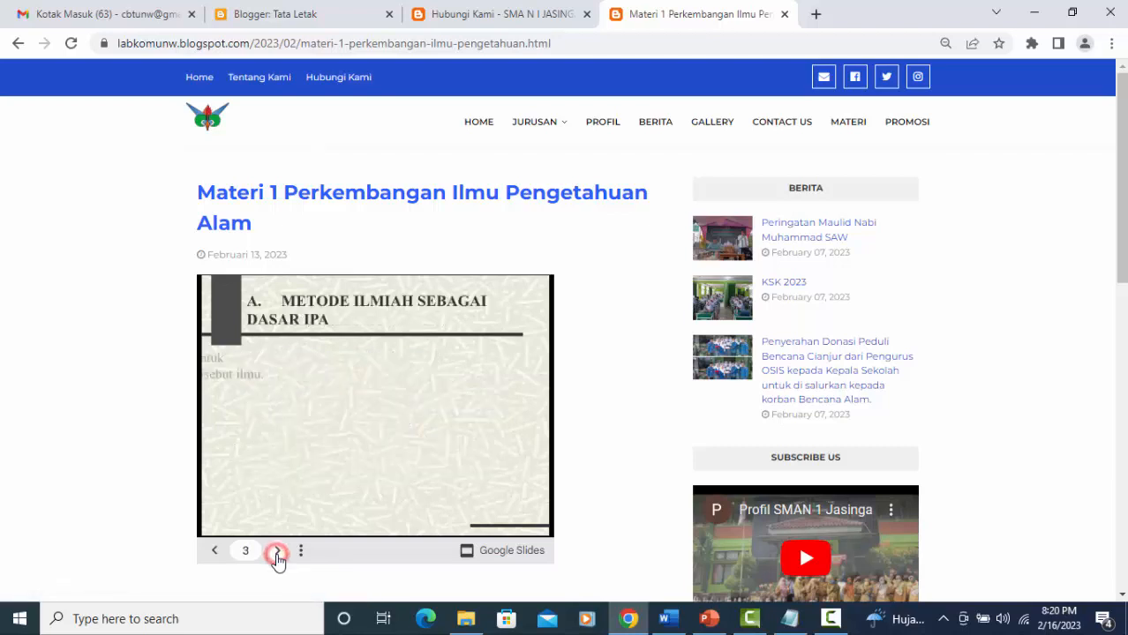
left_click(277, 551)
left_click(278, 551)
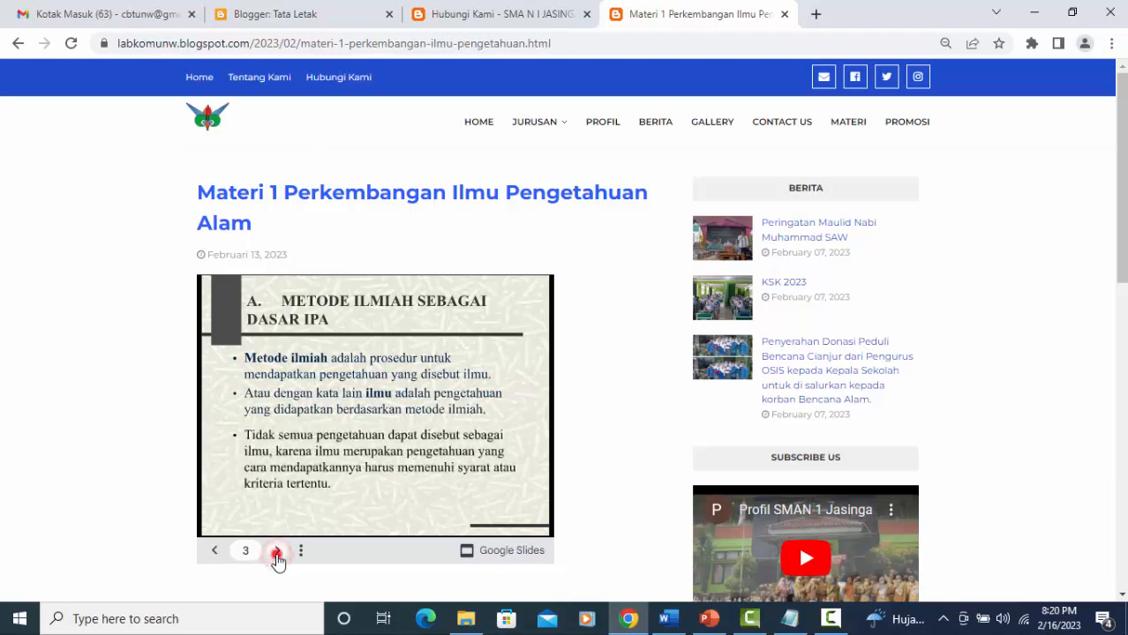
left_click(277, 550)
left_click(216, 550)
left_click(221, 558)
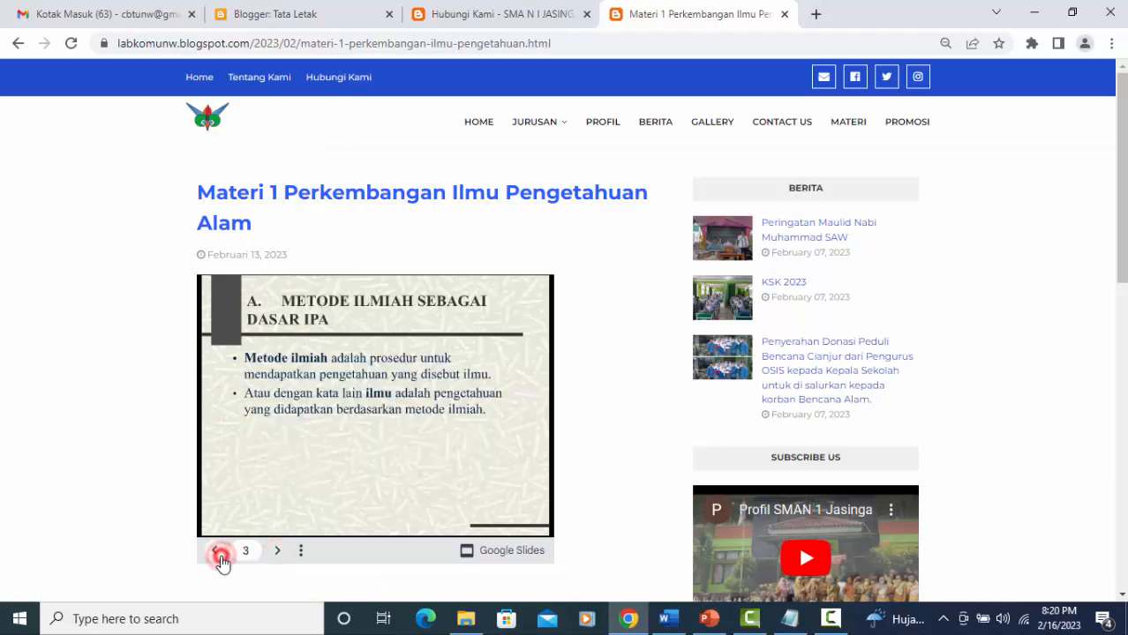
left_click(220, 558)
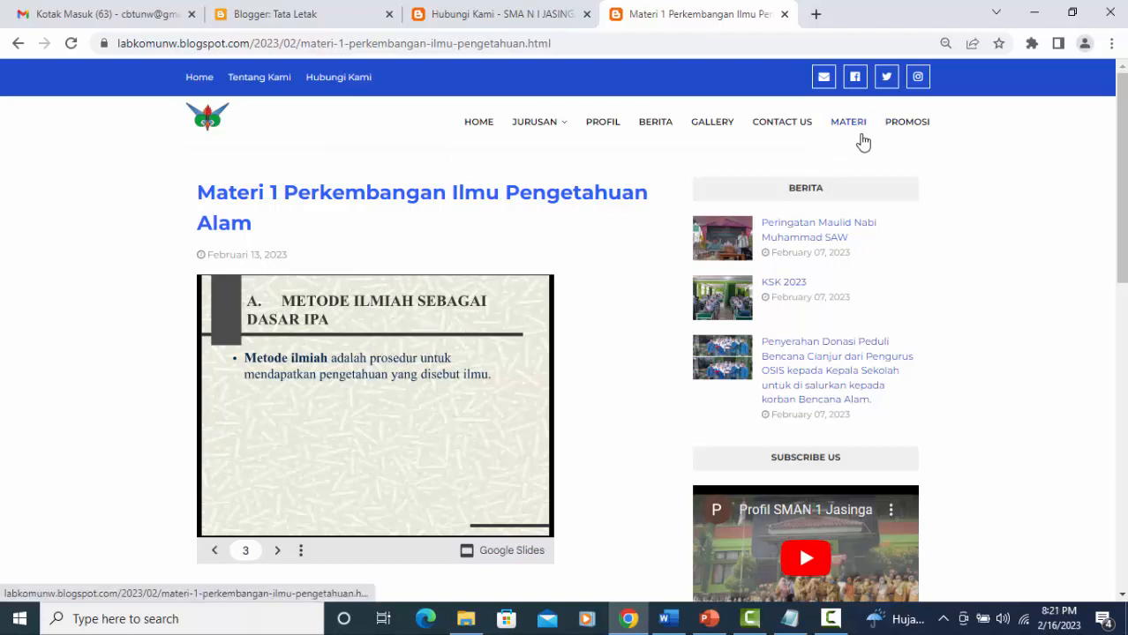
left_click(785, 15)
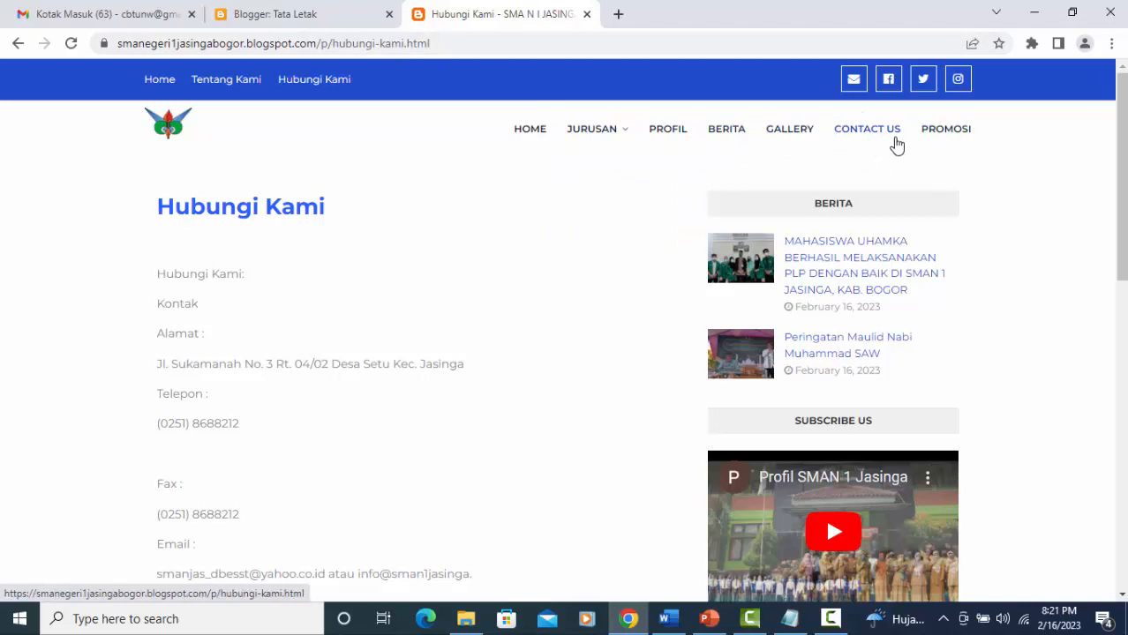
Step: Create a new post on the SMA Negeri 1 Jasinga Bogor blog in Blogger and title it "Website Sekolah"
left_click(295, 15)
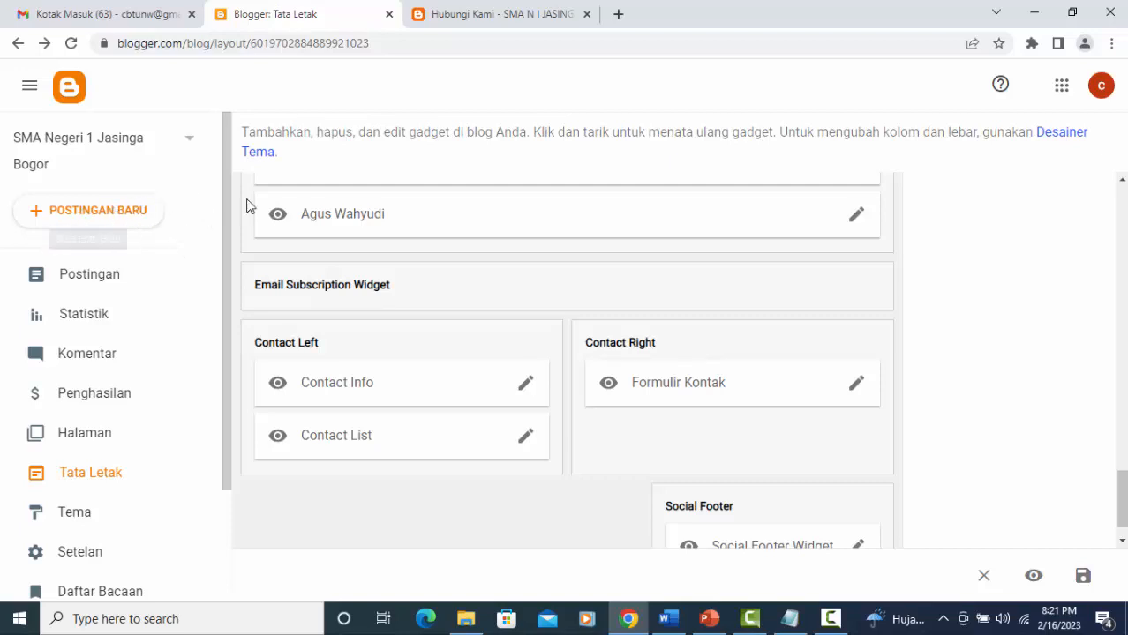
left_click(120, 218)
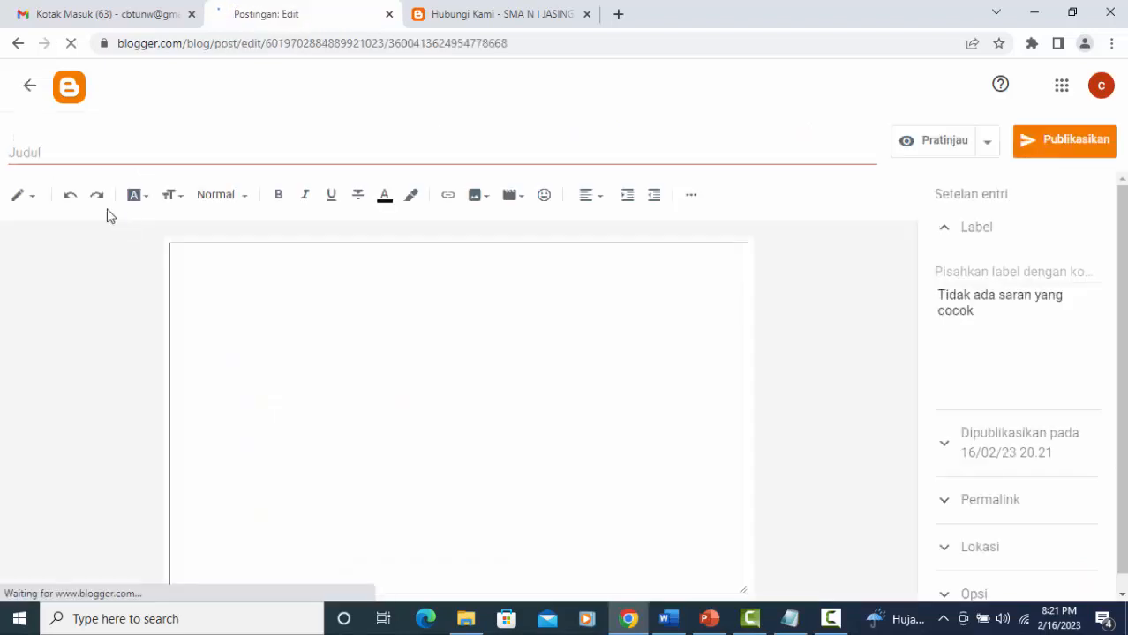
left_click(38, 154)
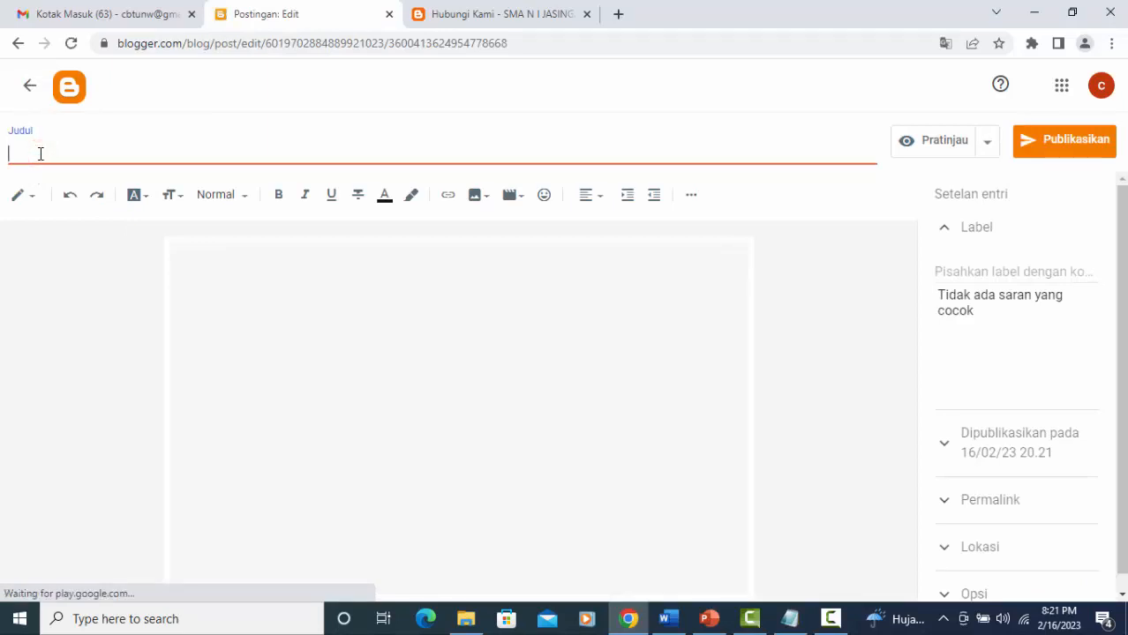
type("C")
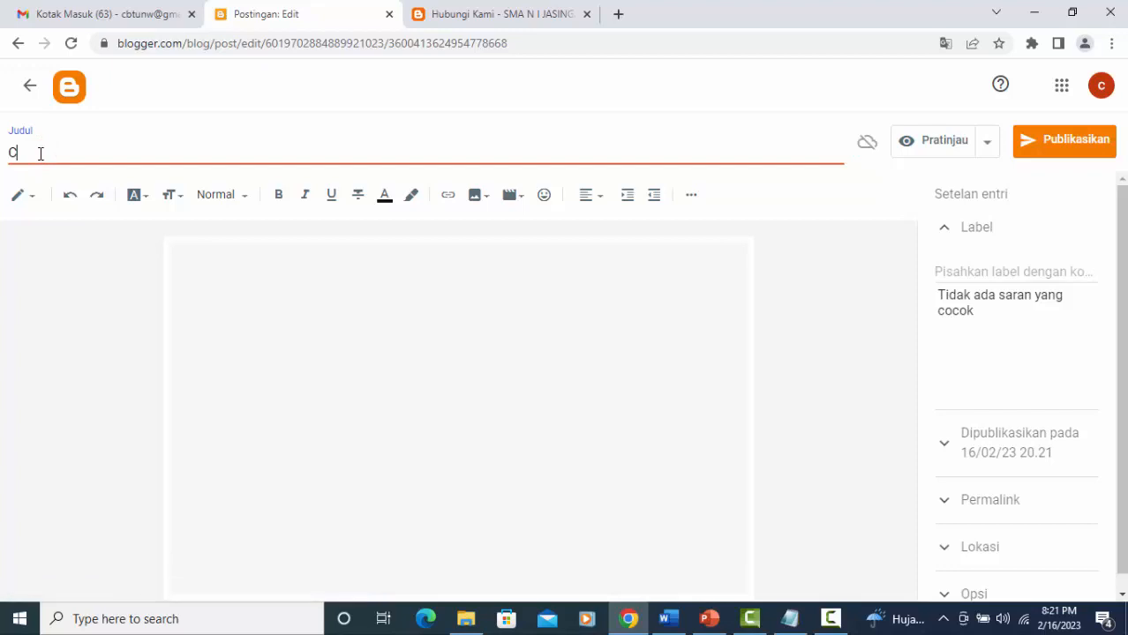
key("BackSpace")
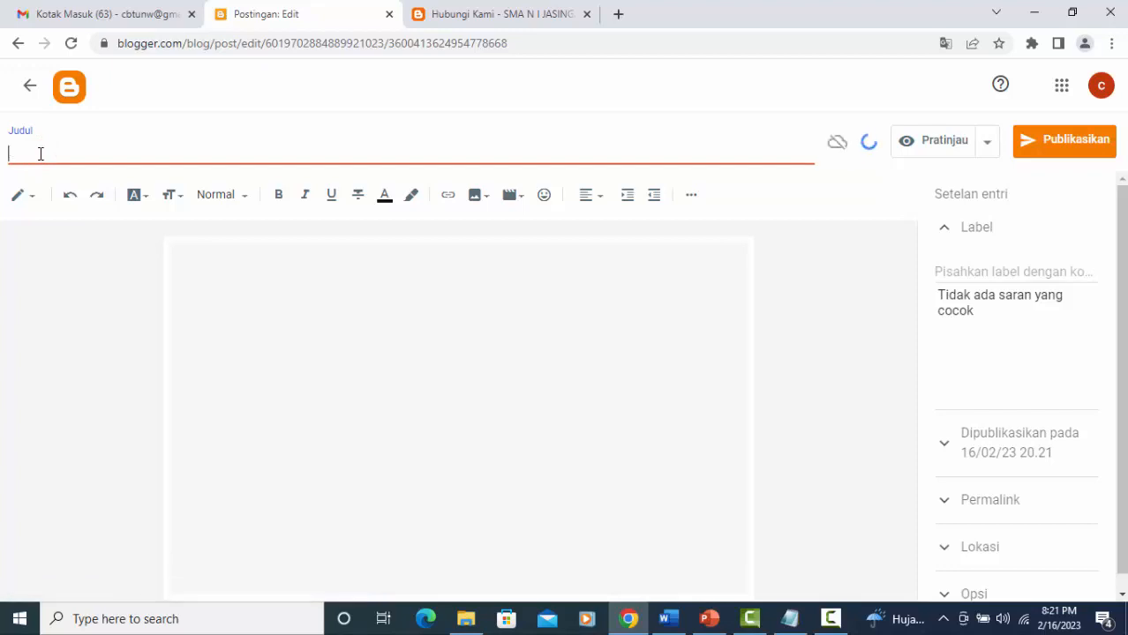
type("Website S")
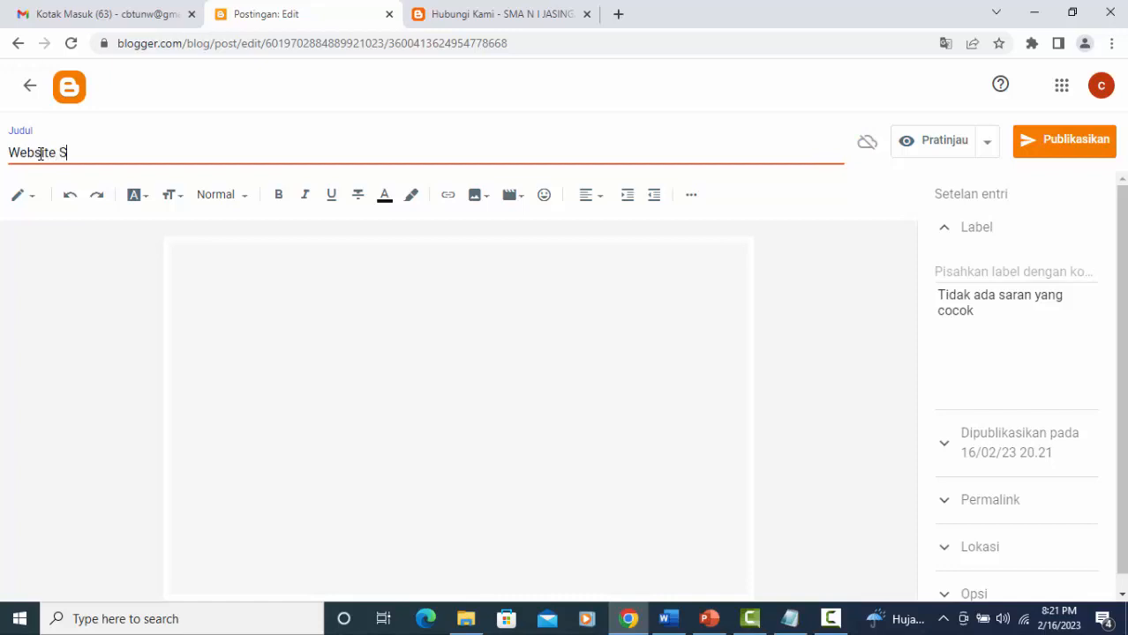
type("ekolah")
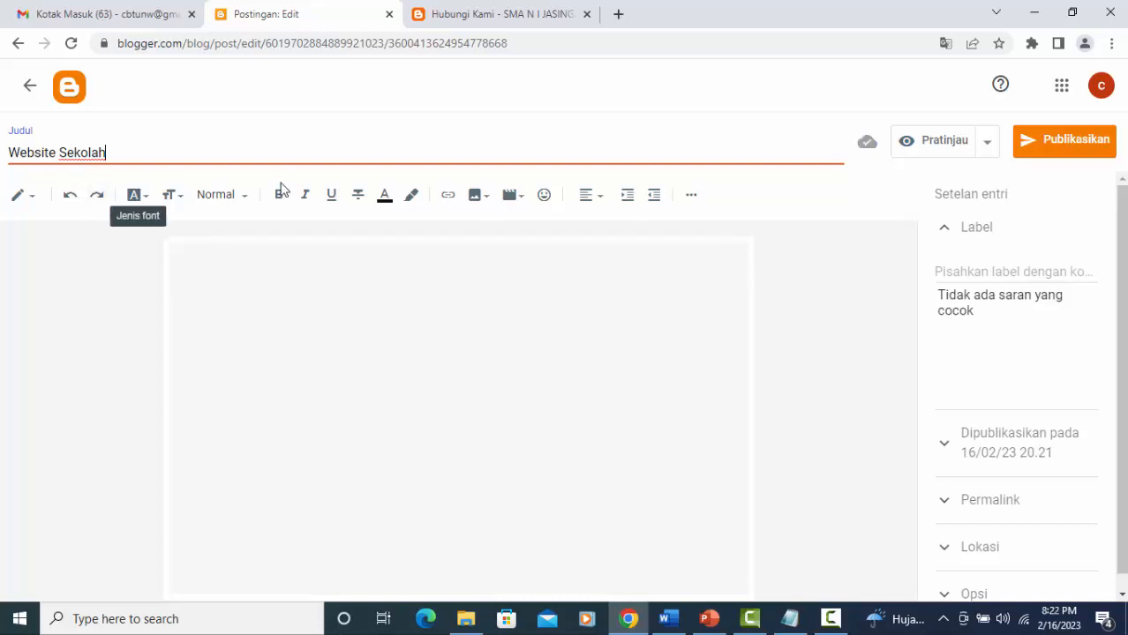
Step: Add the label "Materi" to the post
left_click(960, 272)
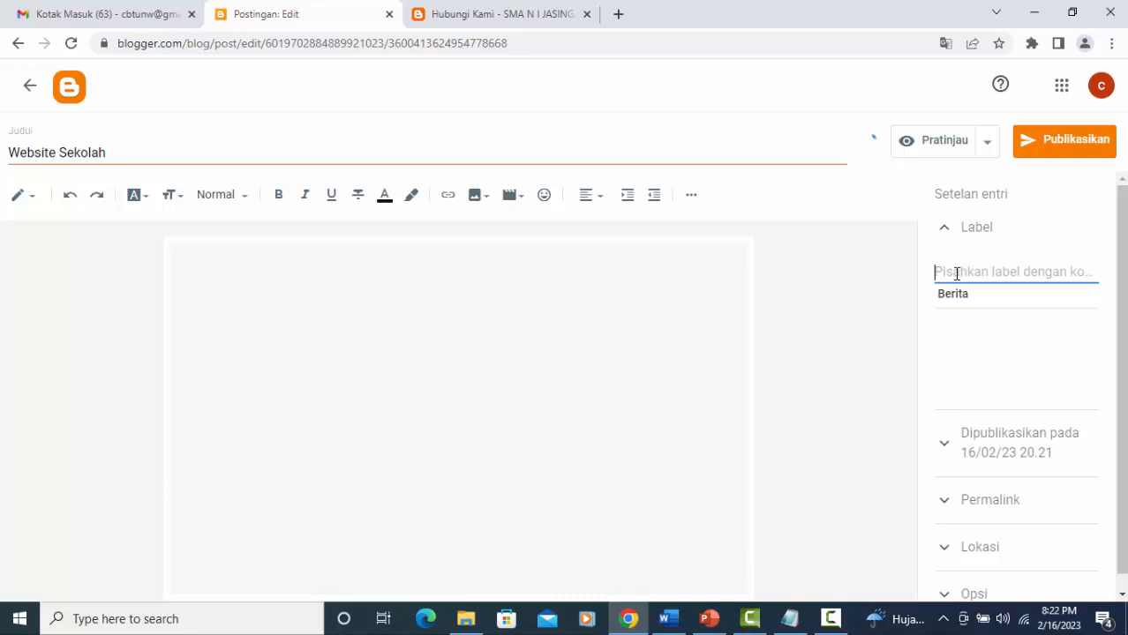
type("Materi")
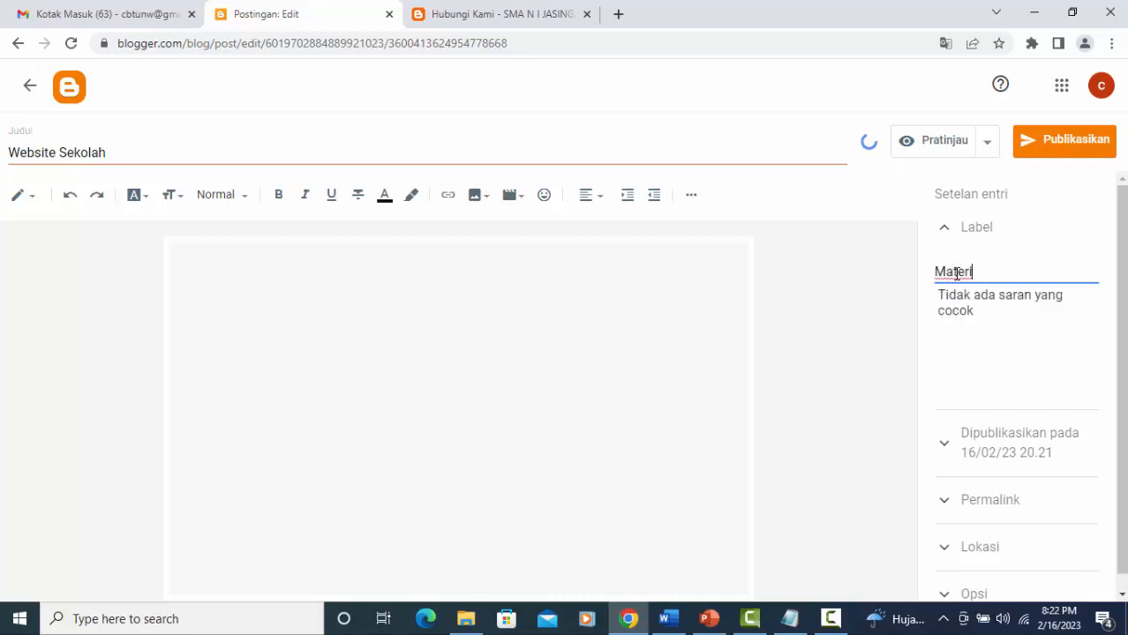
left_click(945, 352)
Step: Open drive.google.com in a new browser tab and dismiss the introductory tips dialog
left_click(618, 15)
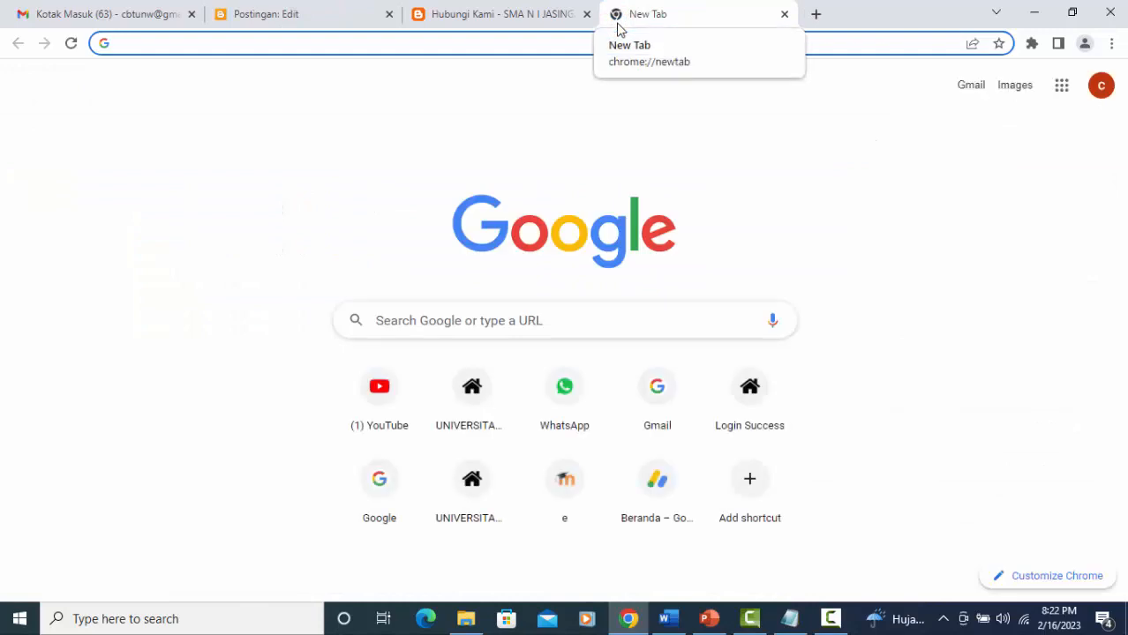
type("drive")
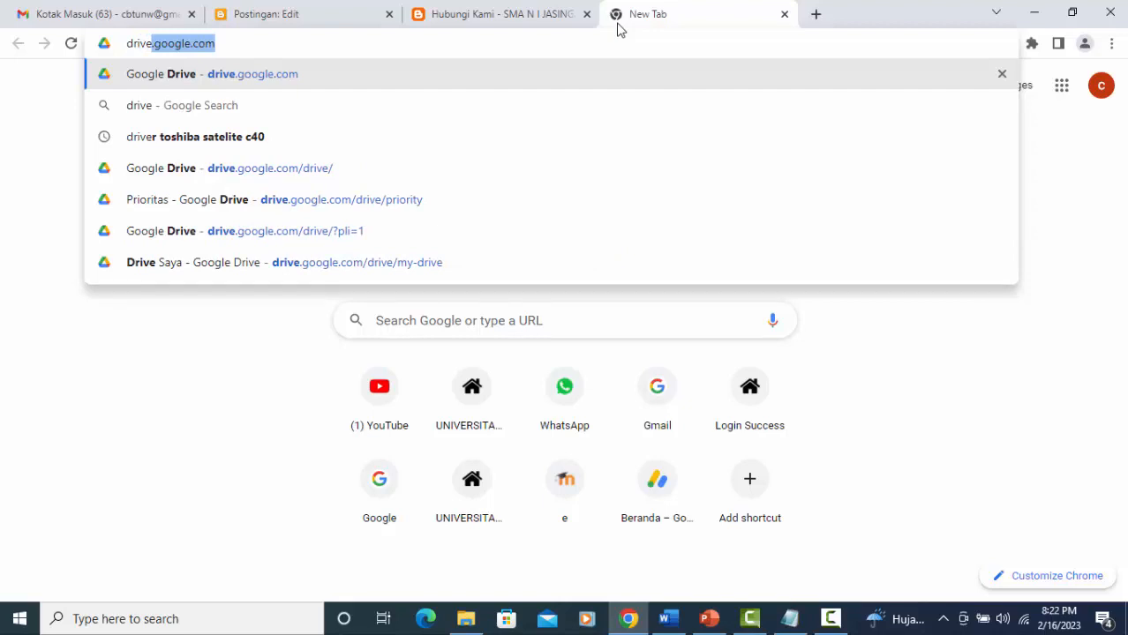
type(".google.com")
key("Delete")
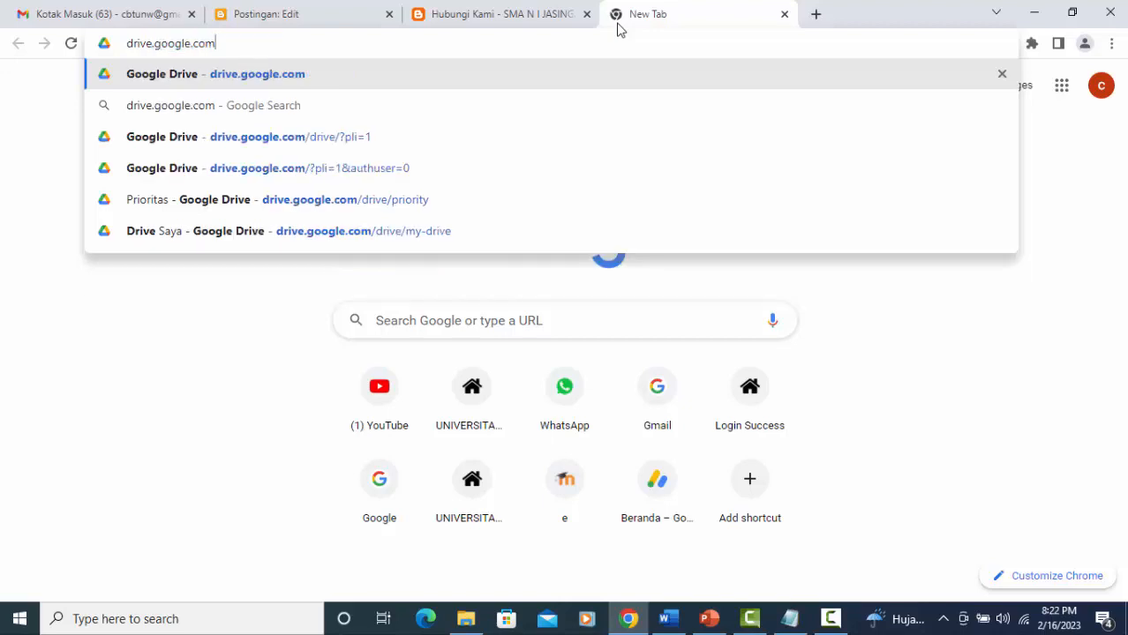
key("Return")
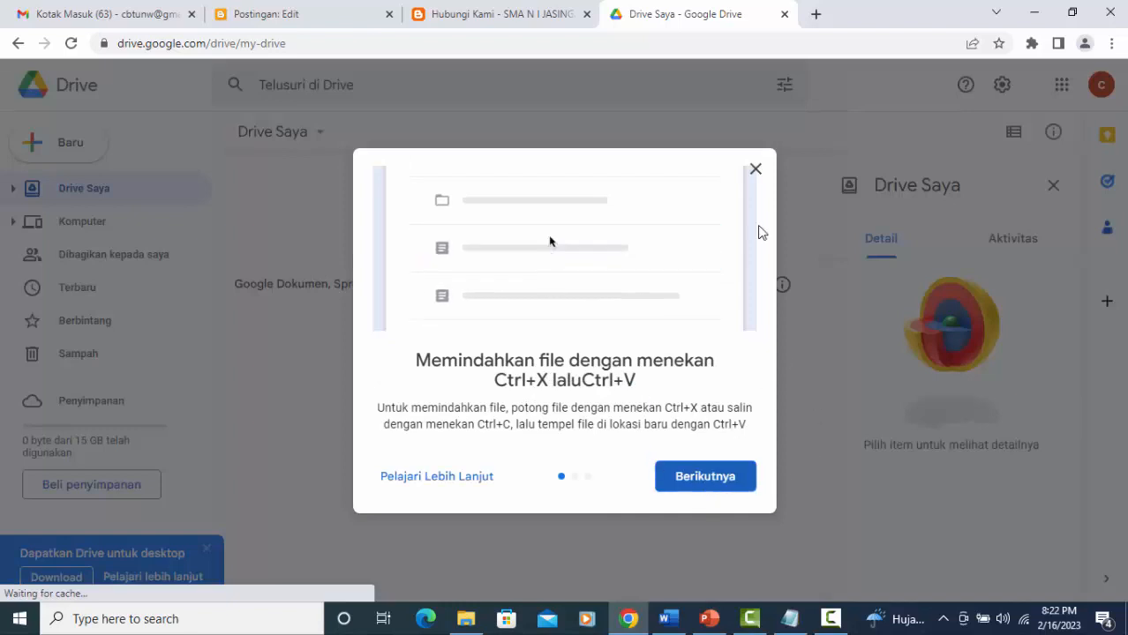
left_click(755, 172)
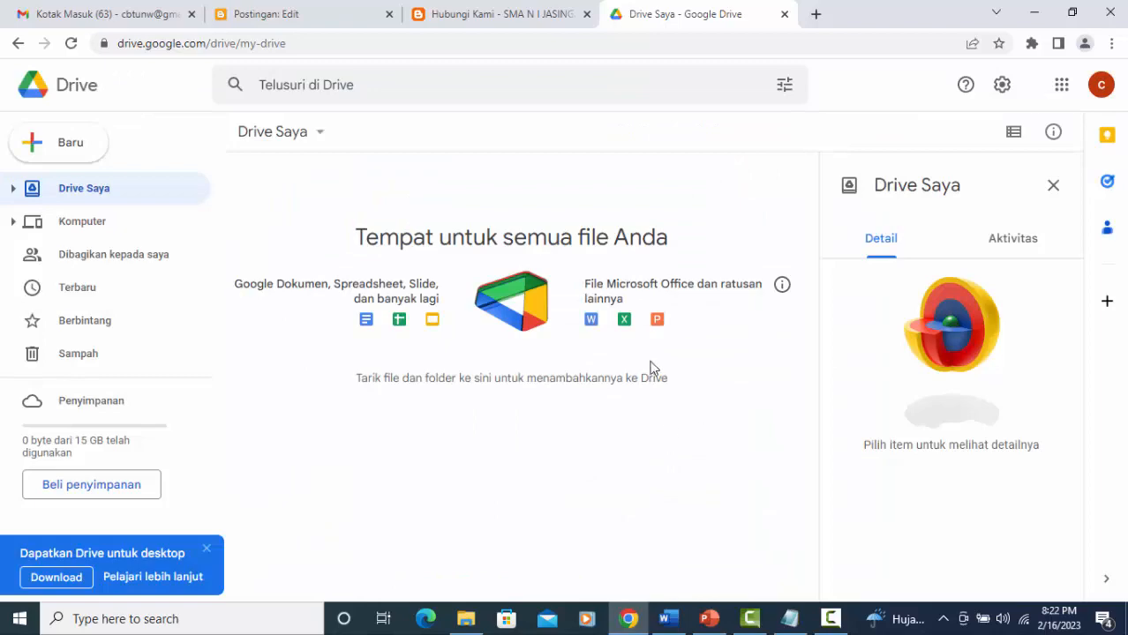
Step: Upload "Materi 1 Konsep Web Sekolah dan Blogger" from the PELATIHAN BLOGGER folder to Drive Saya and dismiss the upload notice
left_click(466, 618)
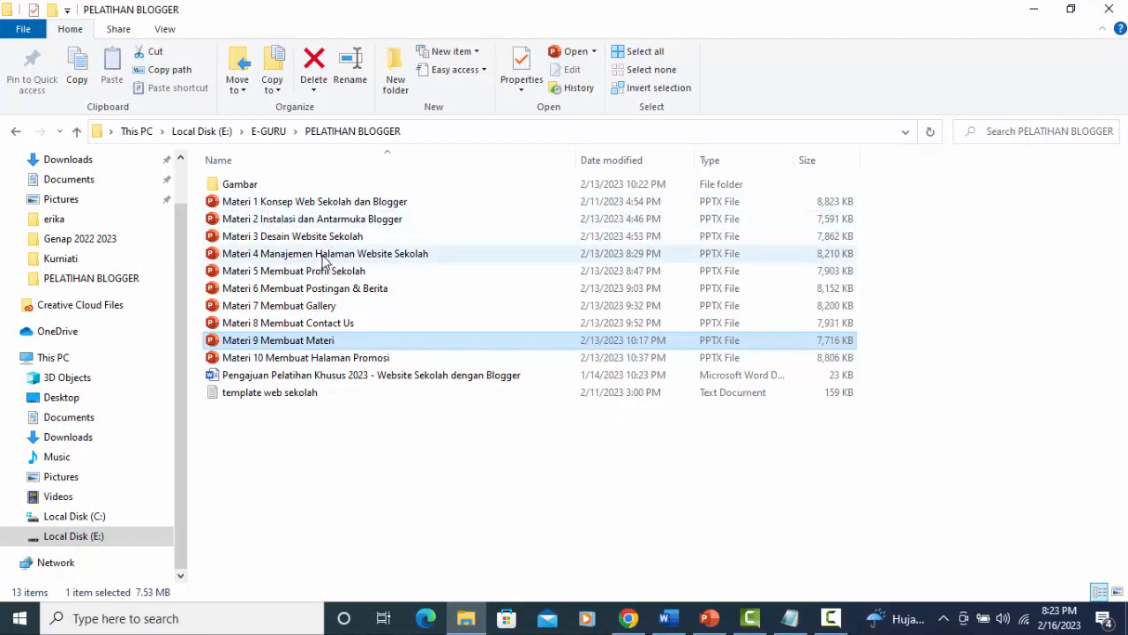
left_click(283, 203)
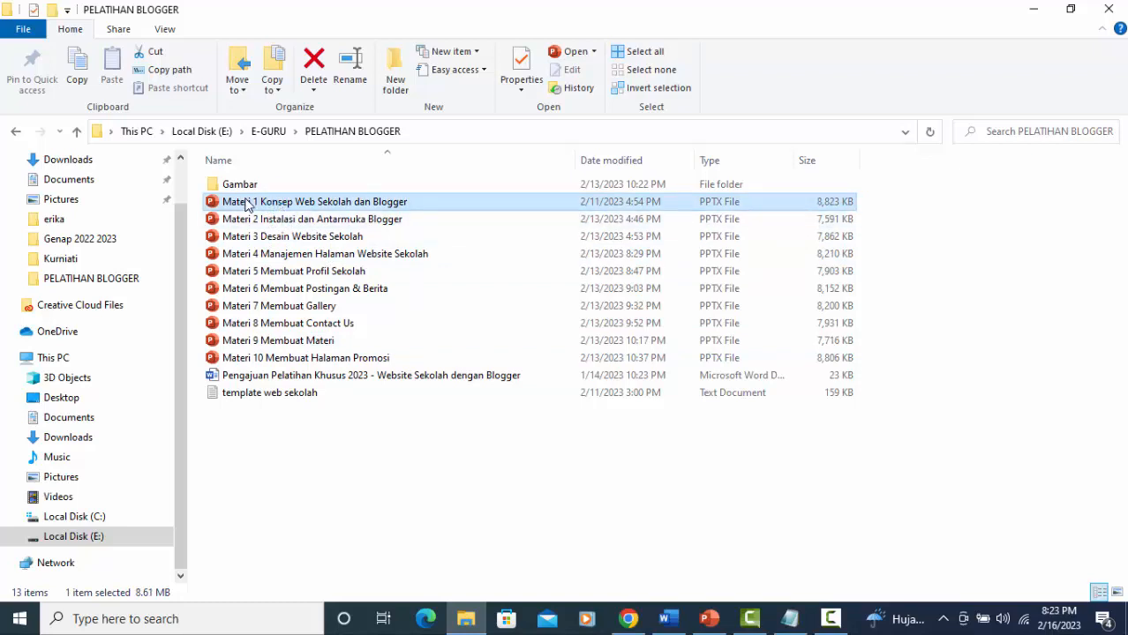
left_click_drag(239, 196, 569, 426)
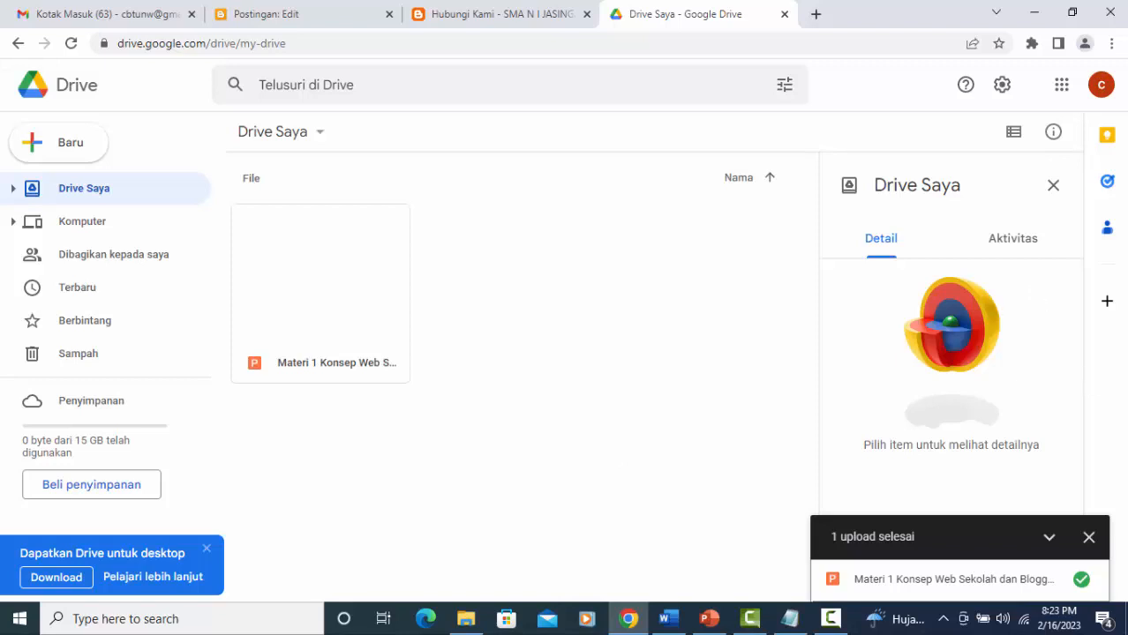
left_click(1089, 538)
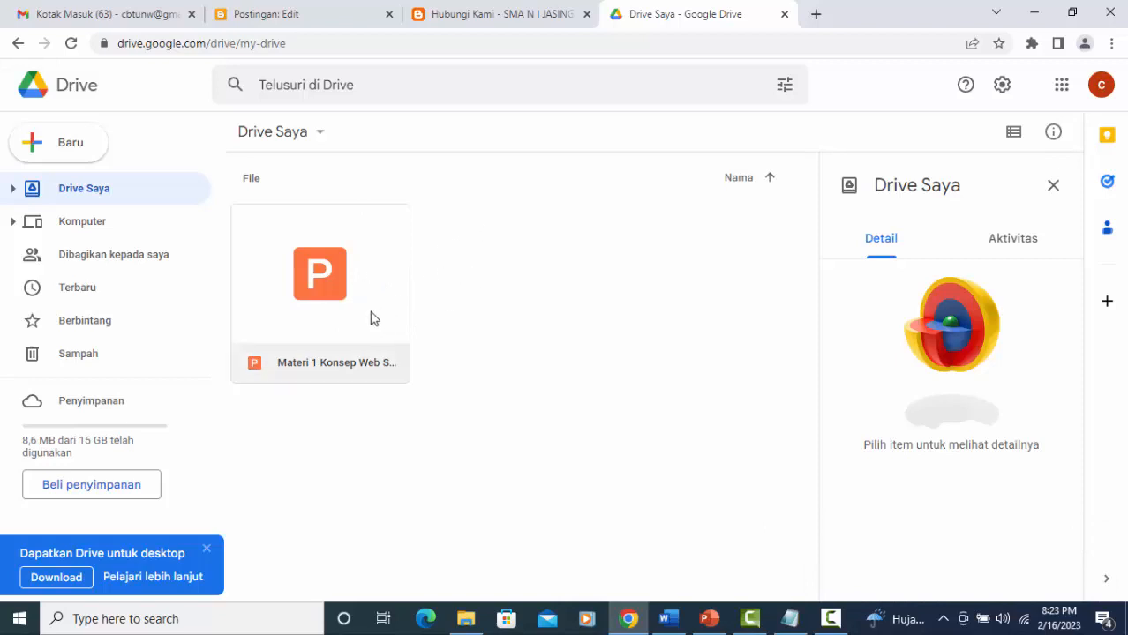
Step: Open the uploaded PowerPoint file with Google Slides and locate its Slides version in Drive Saya
left_click(362, 289)
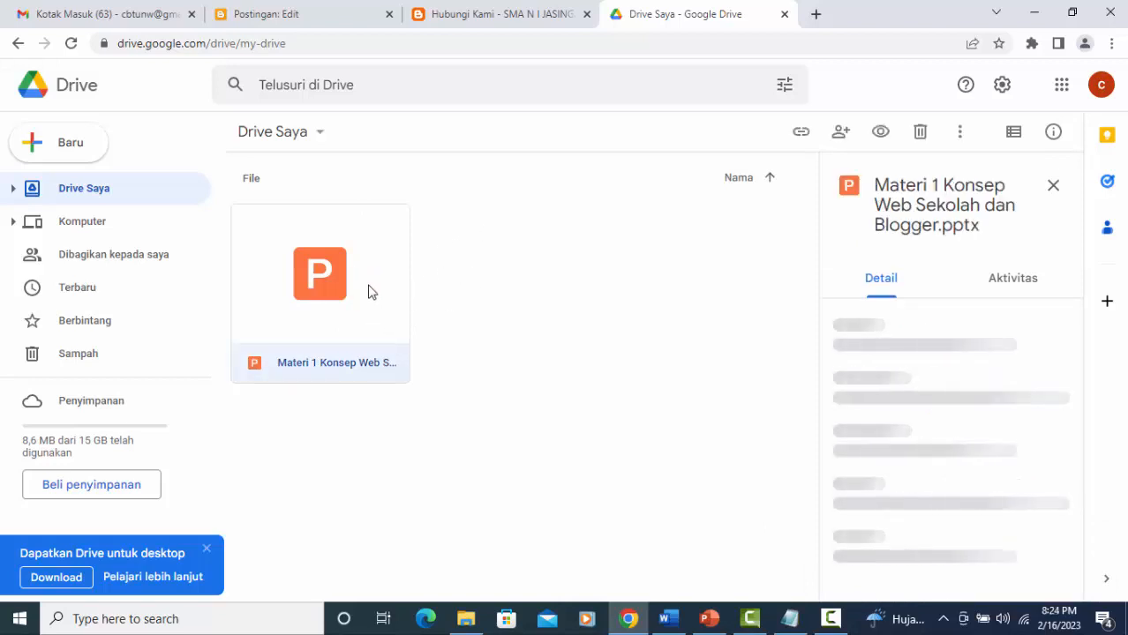
right_click(369, 289)
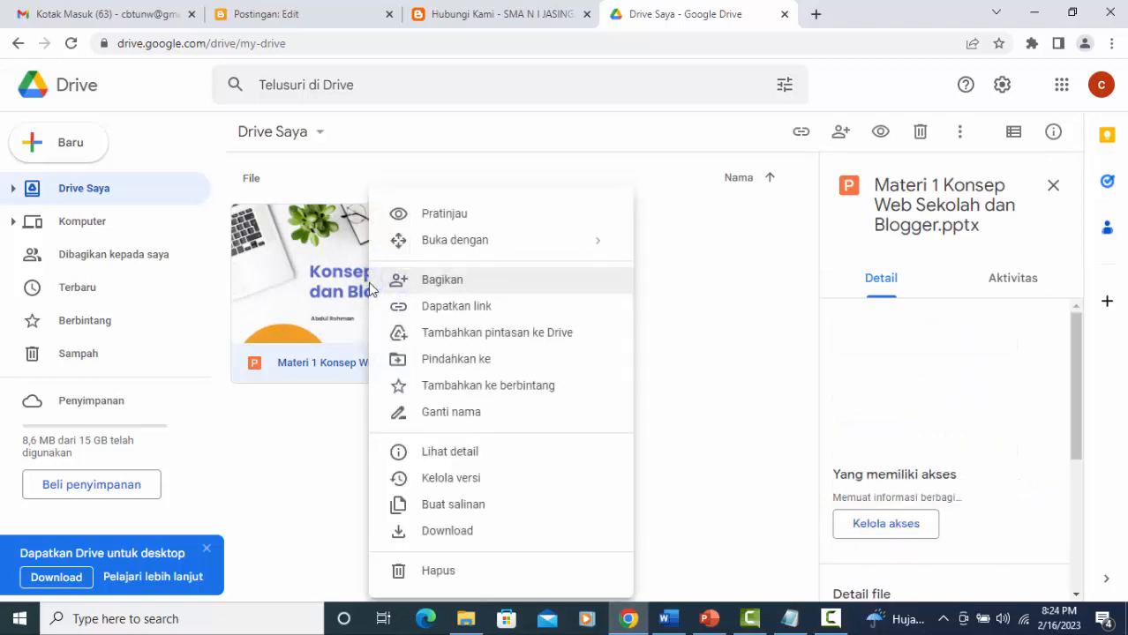
mouse_move(456, 254)
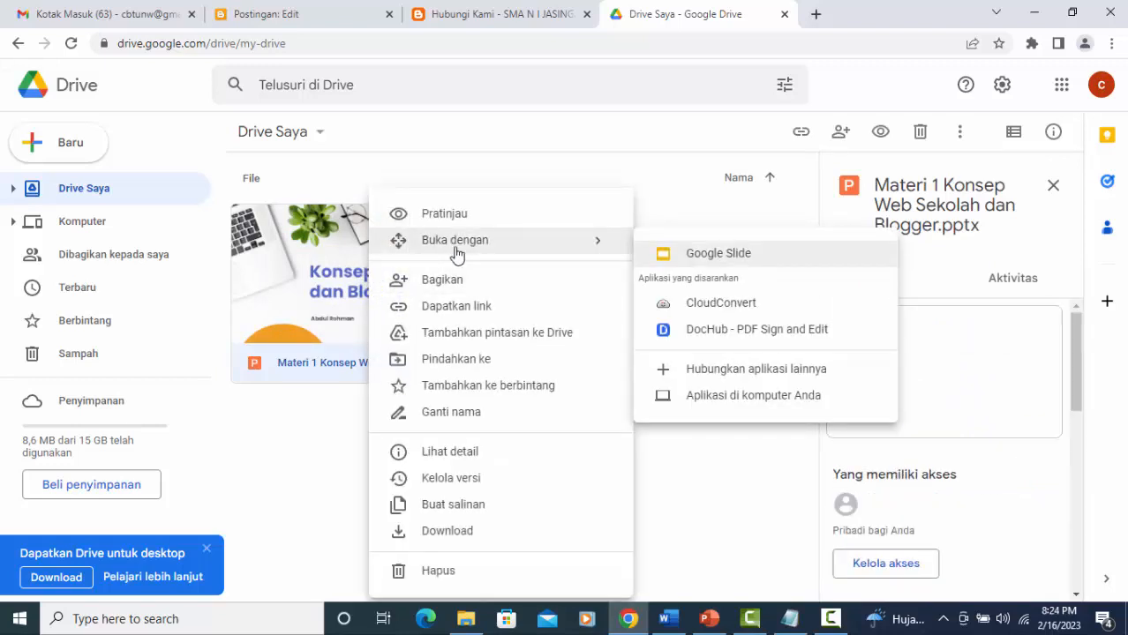
left_click(731, 256)
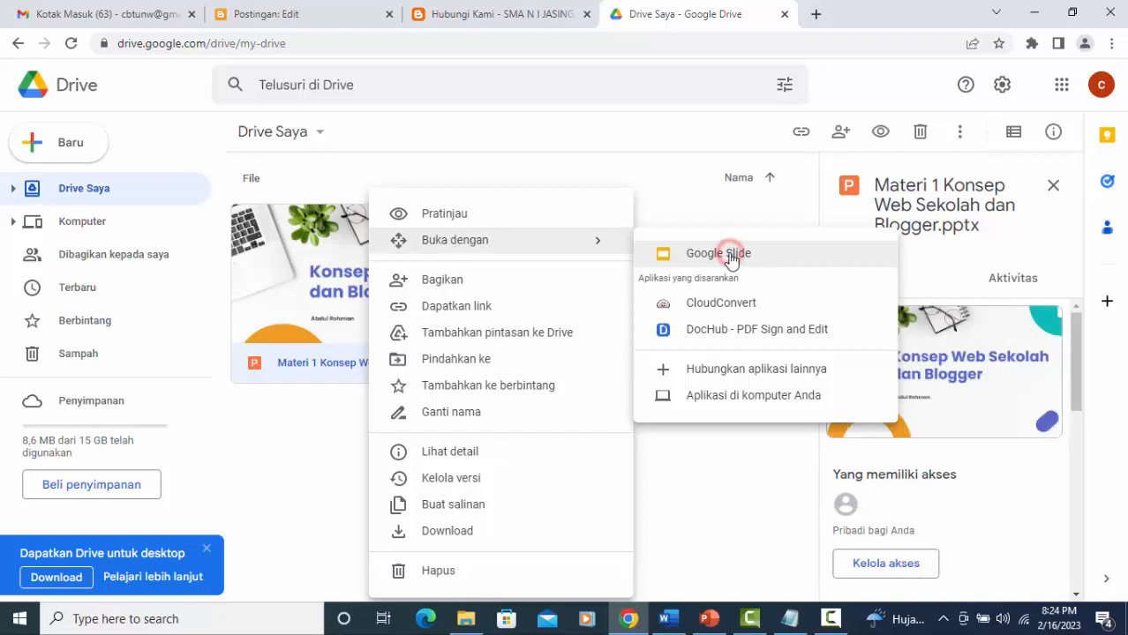
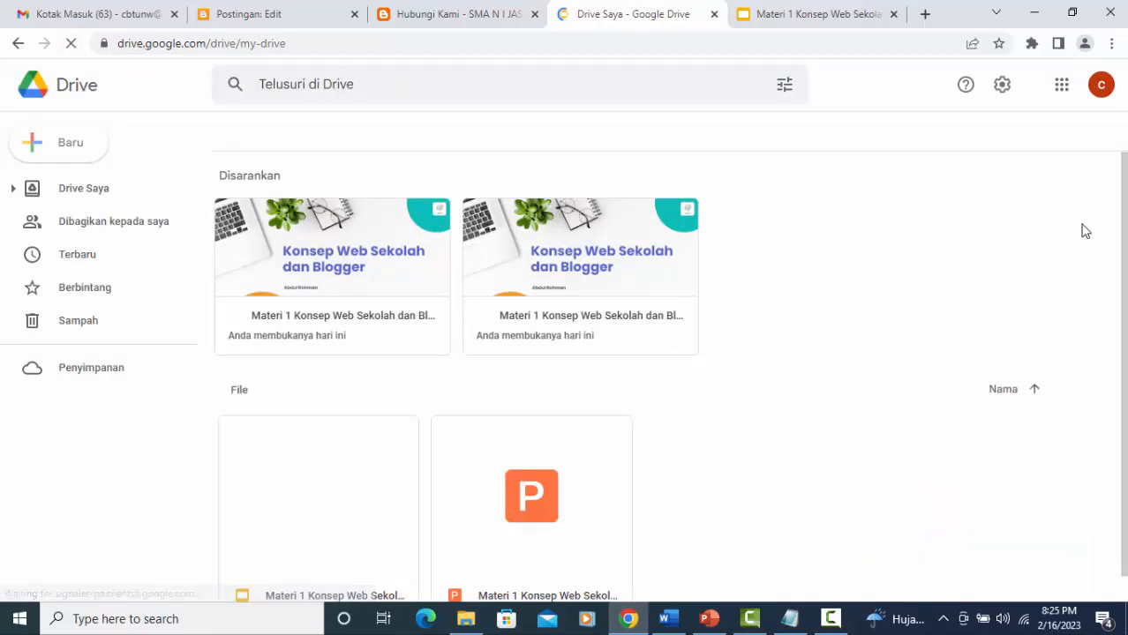
scroll(726, 366, "down", 1)
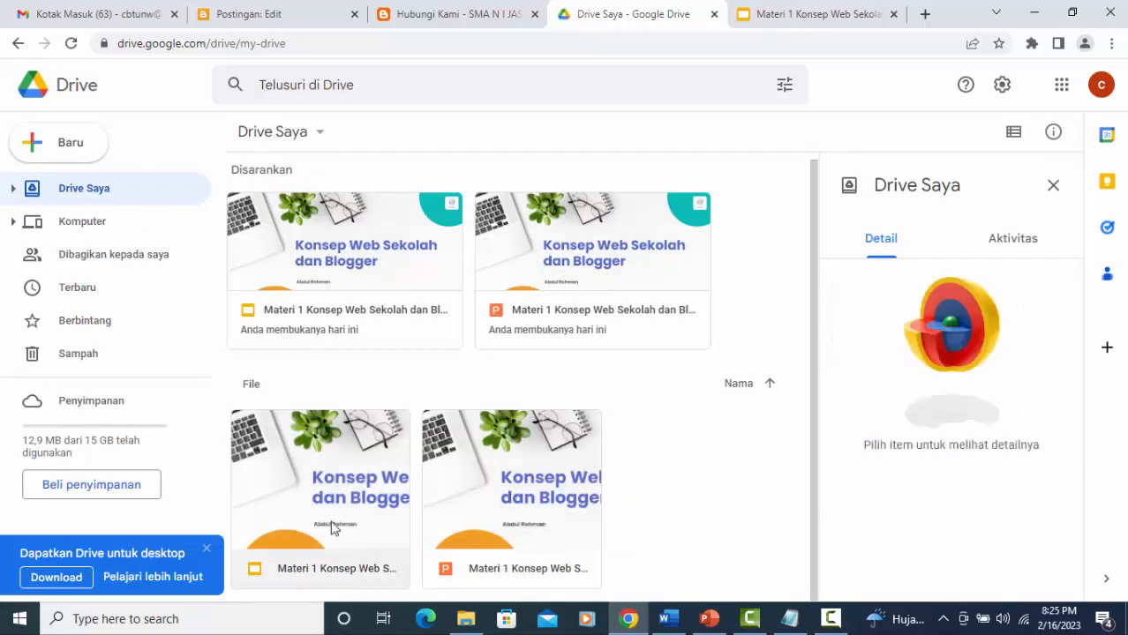
Step: Switch to the converted Google Slides presentation, dismiss the Meet tip, and bring up the Sematkan options for publishing it to the web
left_click(209, 553)
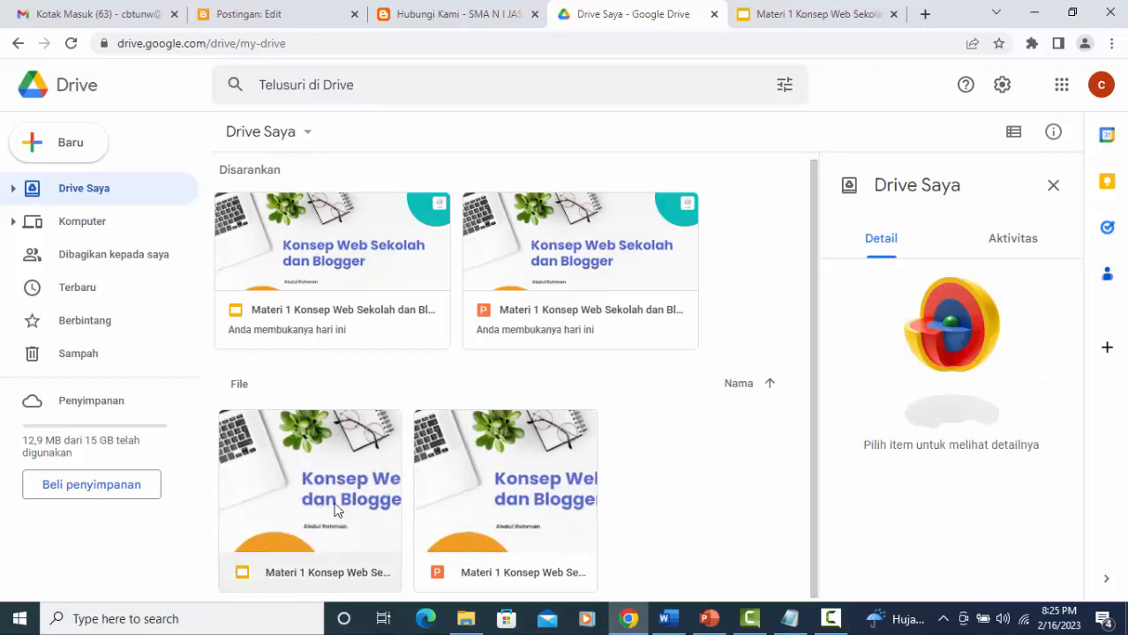
left_click(804, 14)
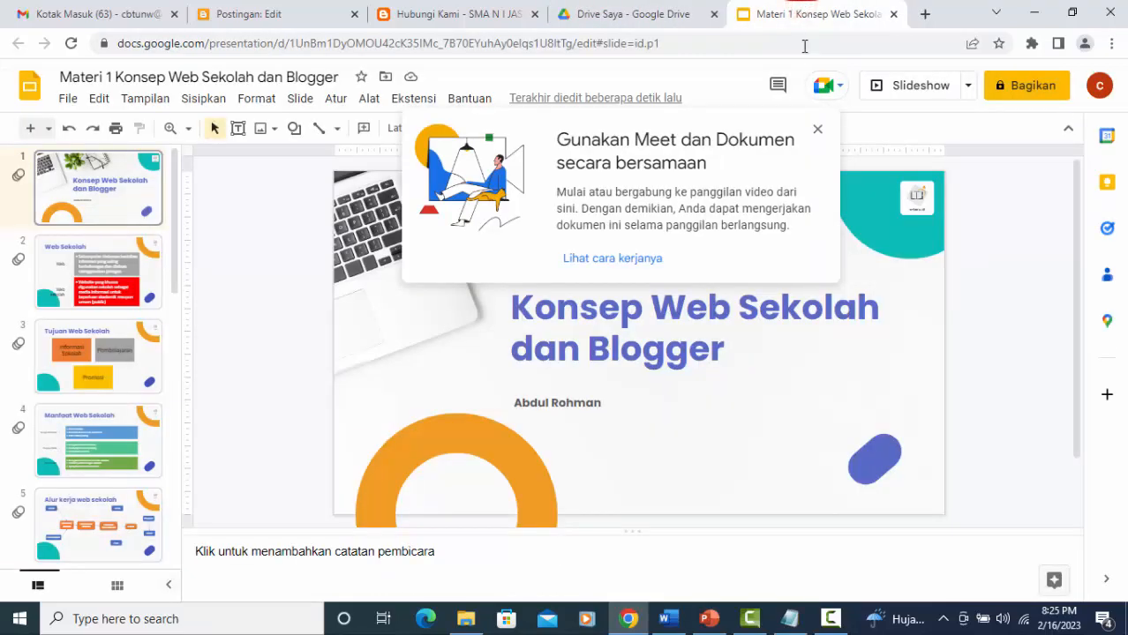
left_click(817, 130)
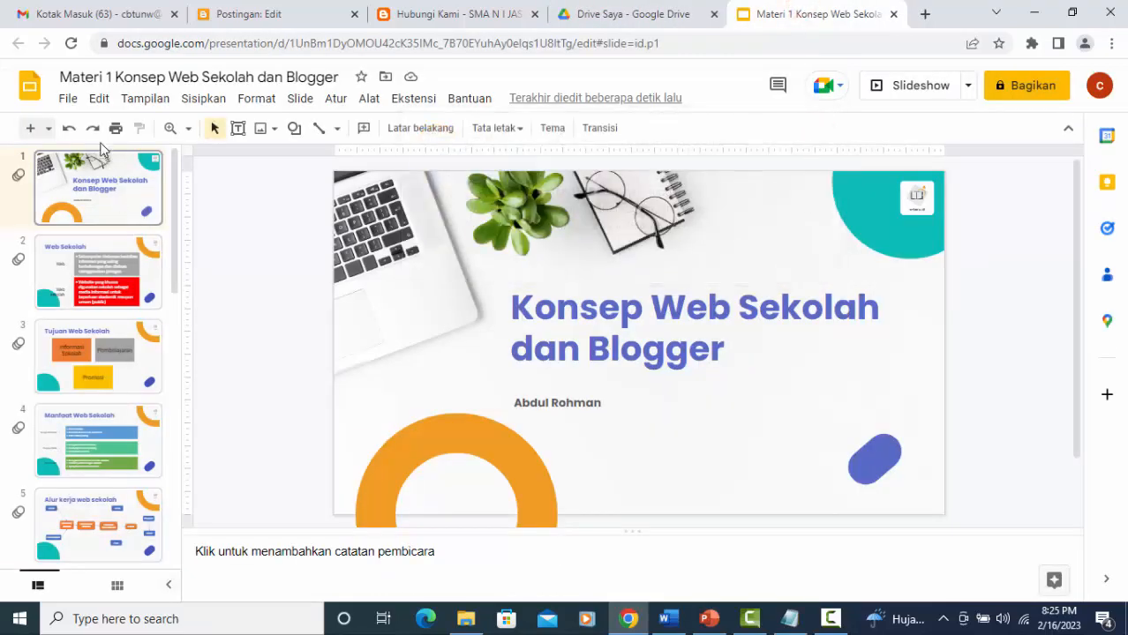
left_click(69, 102)
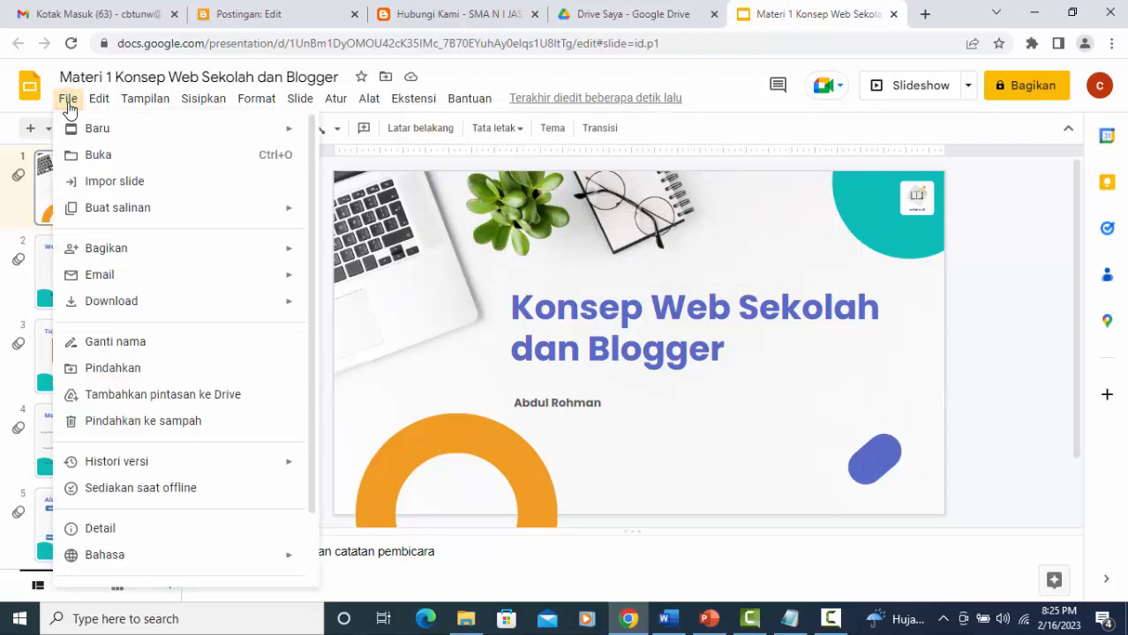
mouse_move(160, 262)
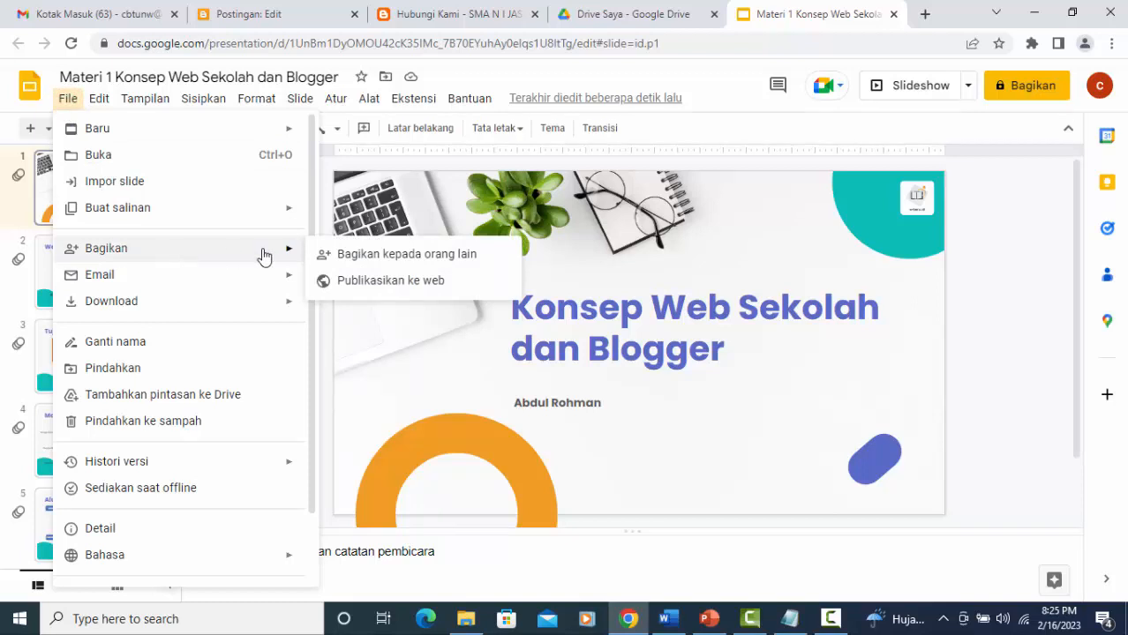
left_click(403, 281)
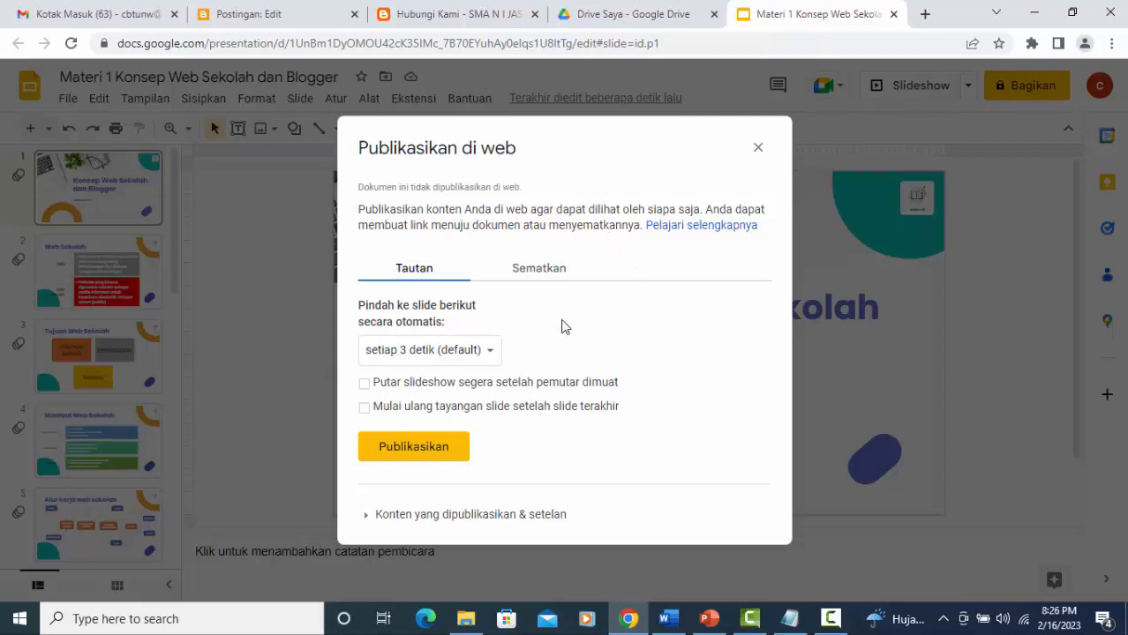
left_click(580, 276)
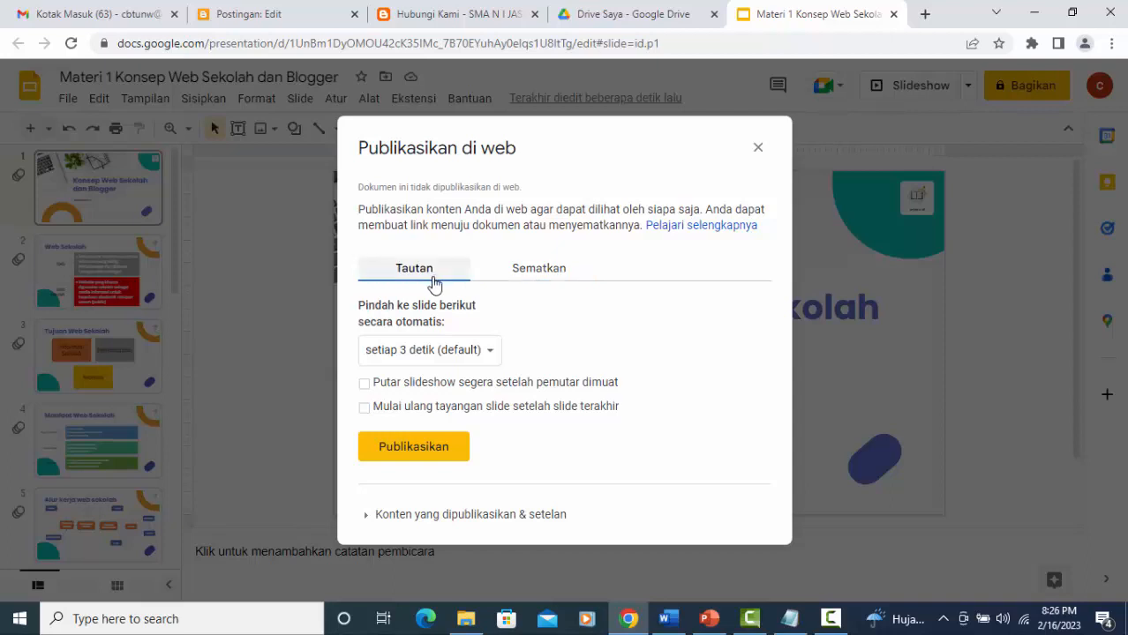
left_click(544, 282)
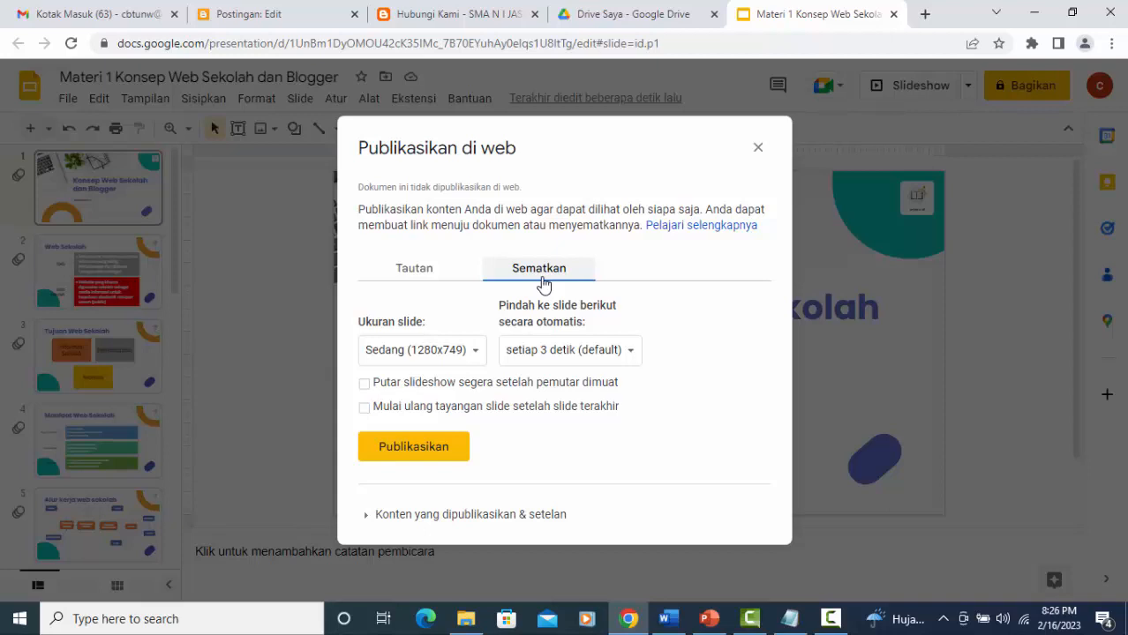
Step: Publish the slides for embedding at Kecil (640x389), advancing every 3 seconds, with immediate playback and restart after the last slide enabled
left_click(426, 350)
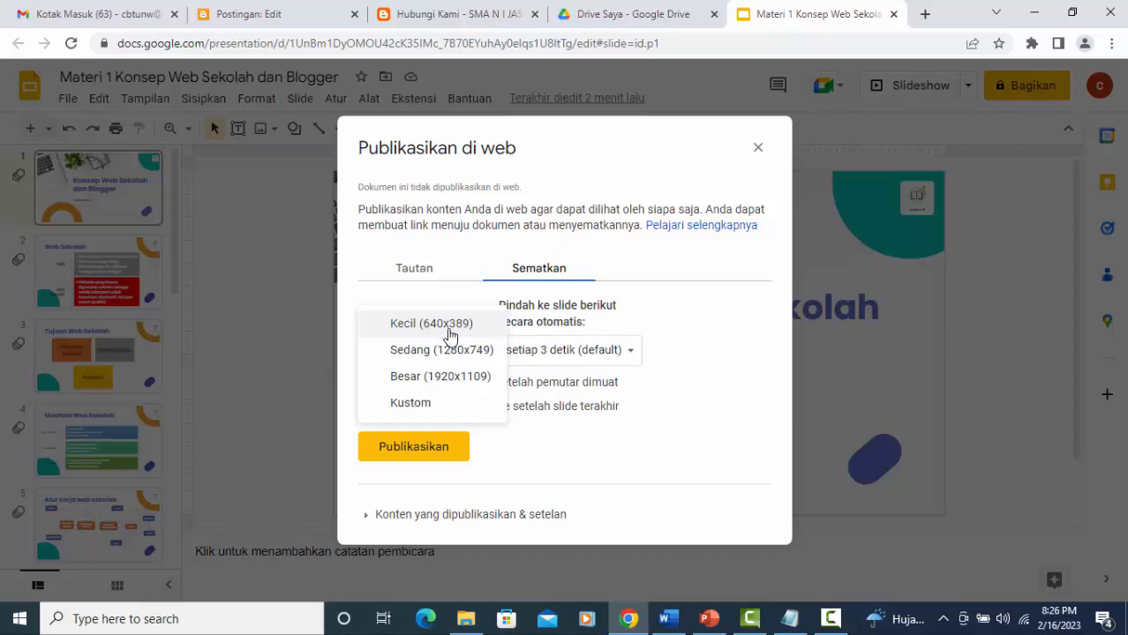
left_click(446, 327)
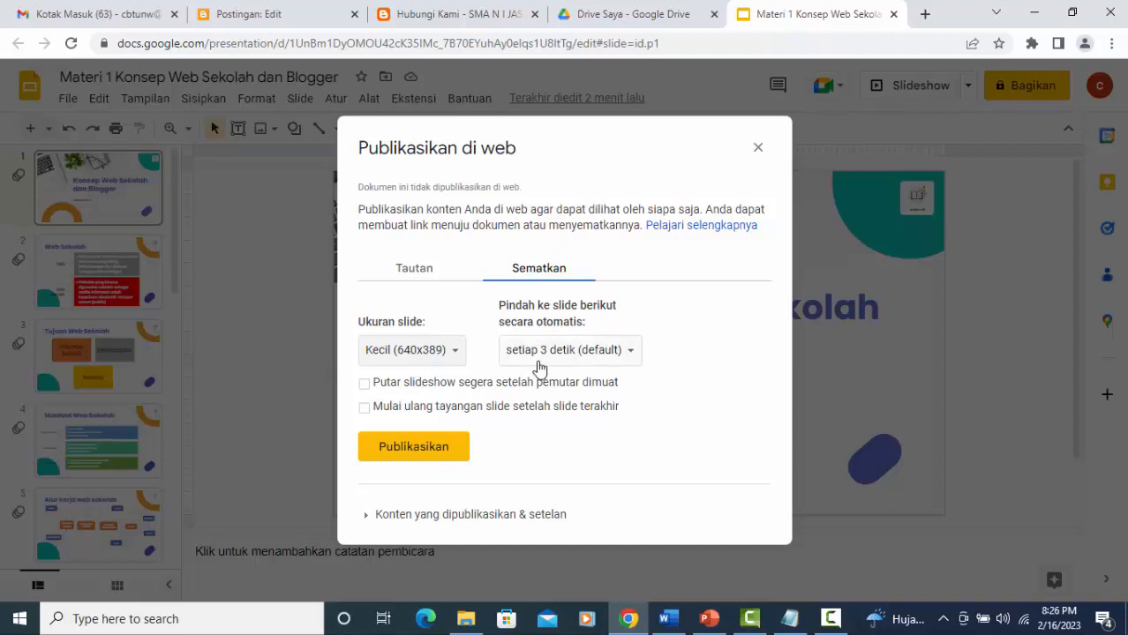
left_click(626, 353)
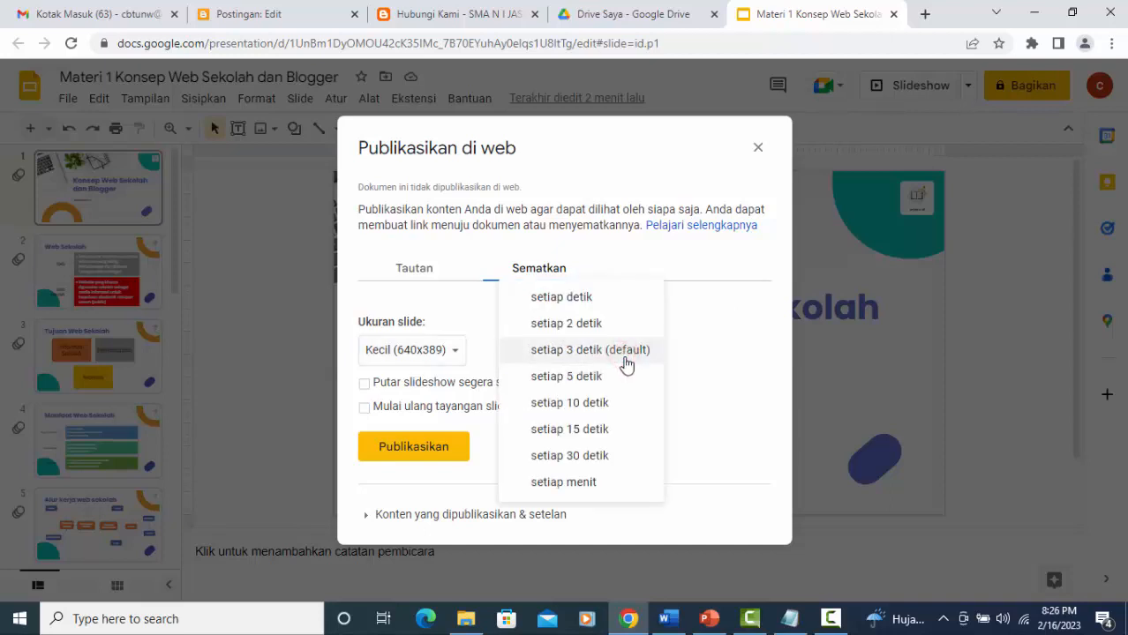
left_click(737, 362)
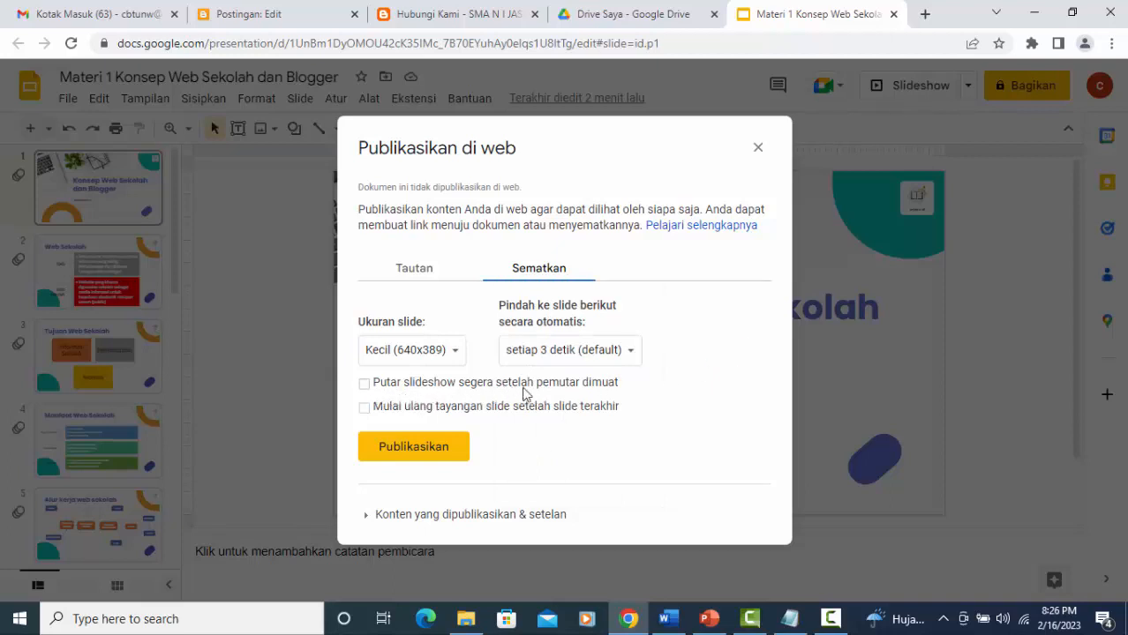
left_click(365, 386)
left_click(366, 411)
left_click(426, 452)
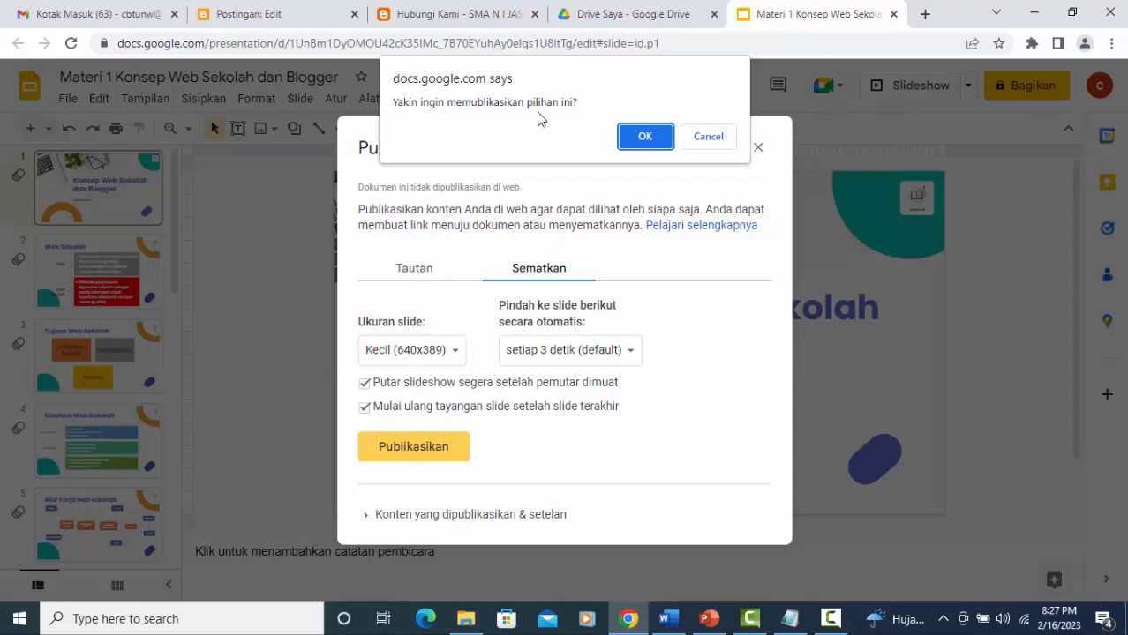
left_click(652, 143)
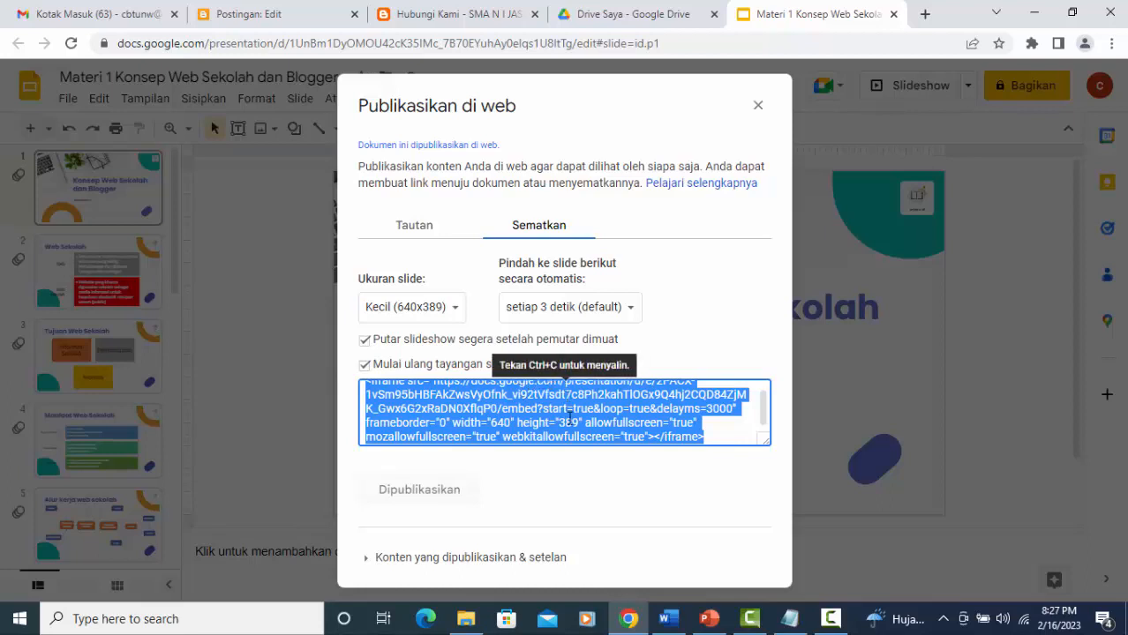
Step: Copy the slideshow's iframe embed code and paste it before the empty paragraph in the Website Sekolah post's HTML view
right_click(572, 415)
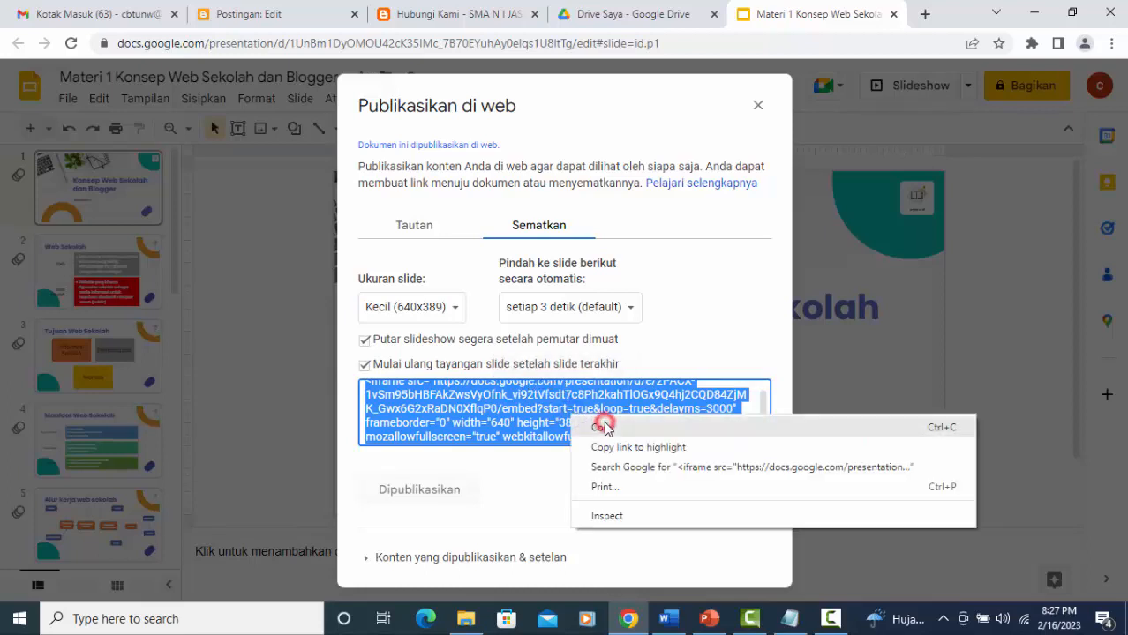
left_click(603, 425)
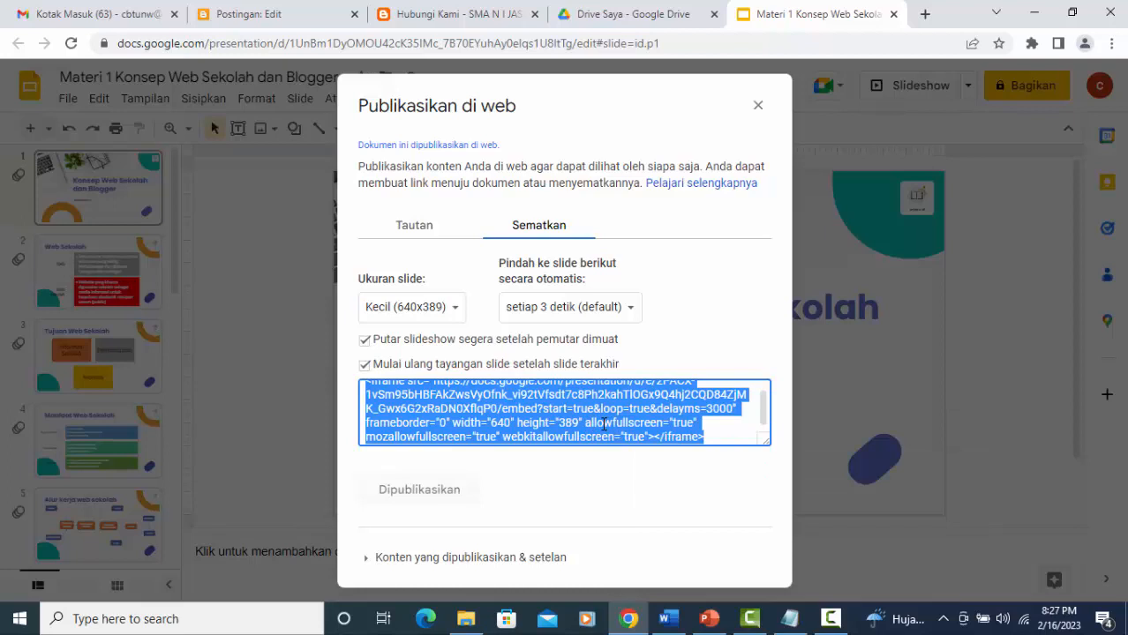
left_click(283, 11)
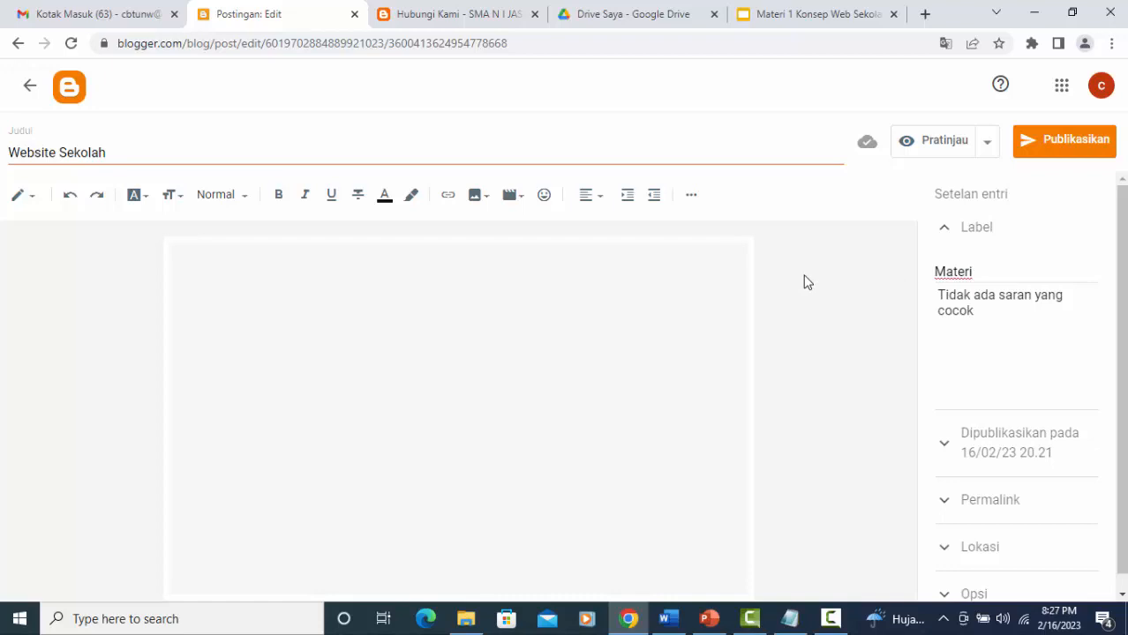
left_click(36, 202)
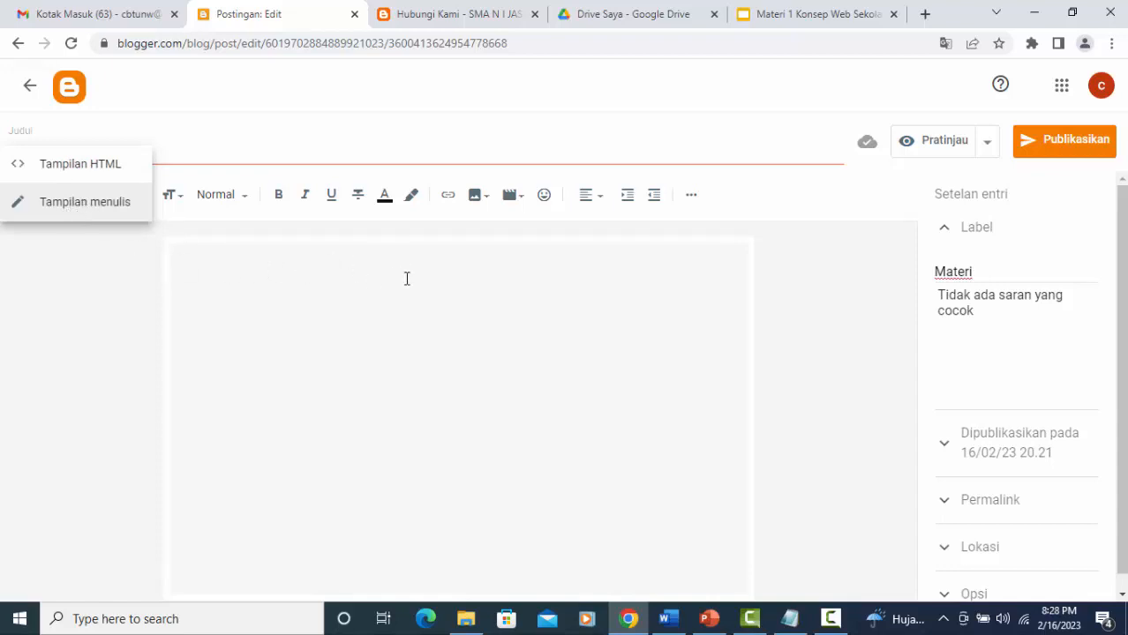
left_click(84, 173)
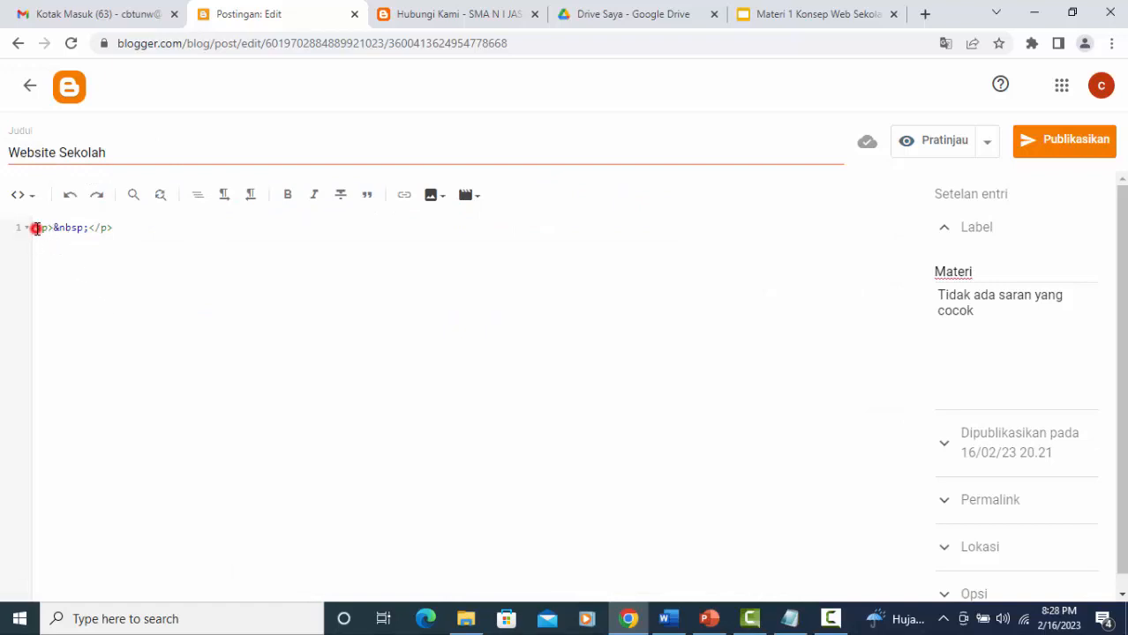
left_click(36, 227)
right_click(37, 227)
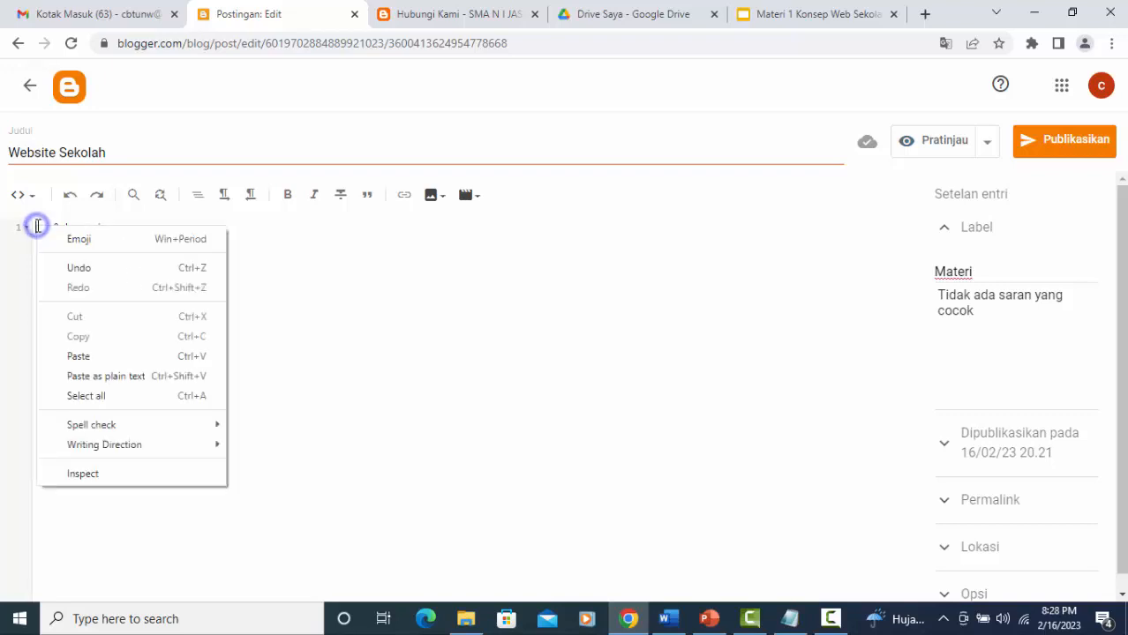
left_click(88, 357)
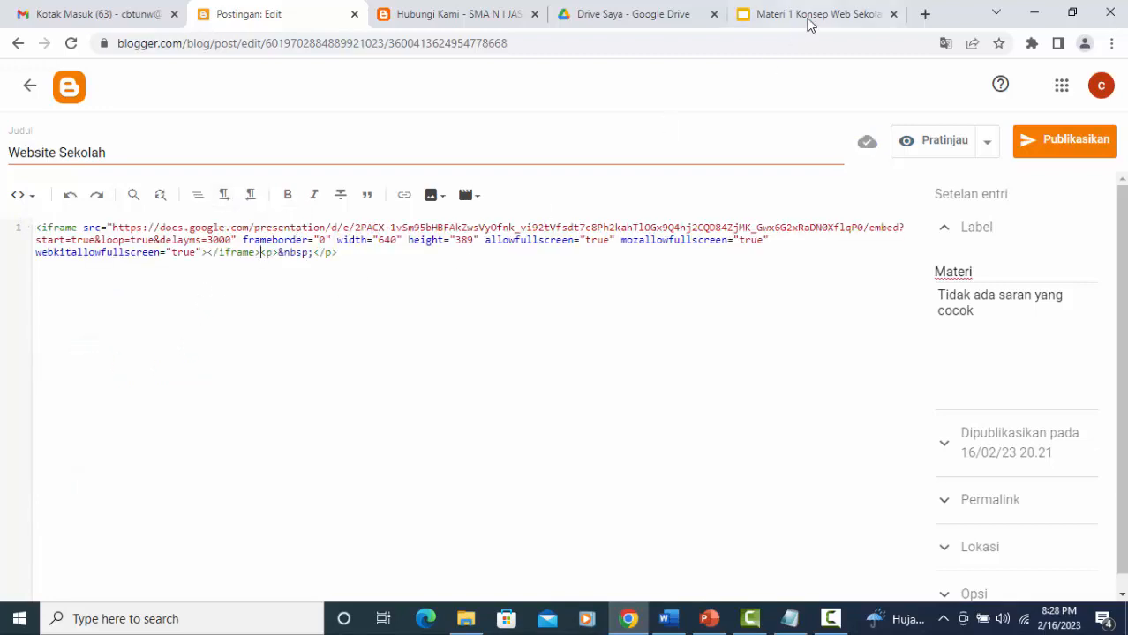
Step: Recheck the embed settings in Google Slides, return to Blogger, and publish the Website Sekolah post
left_click(810, 15)
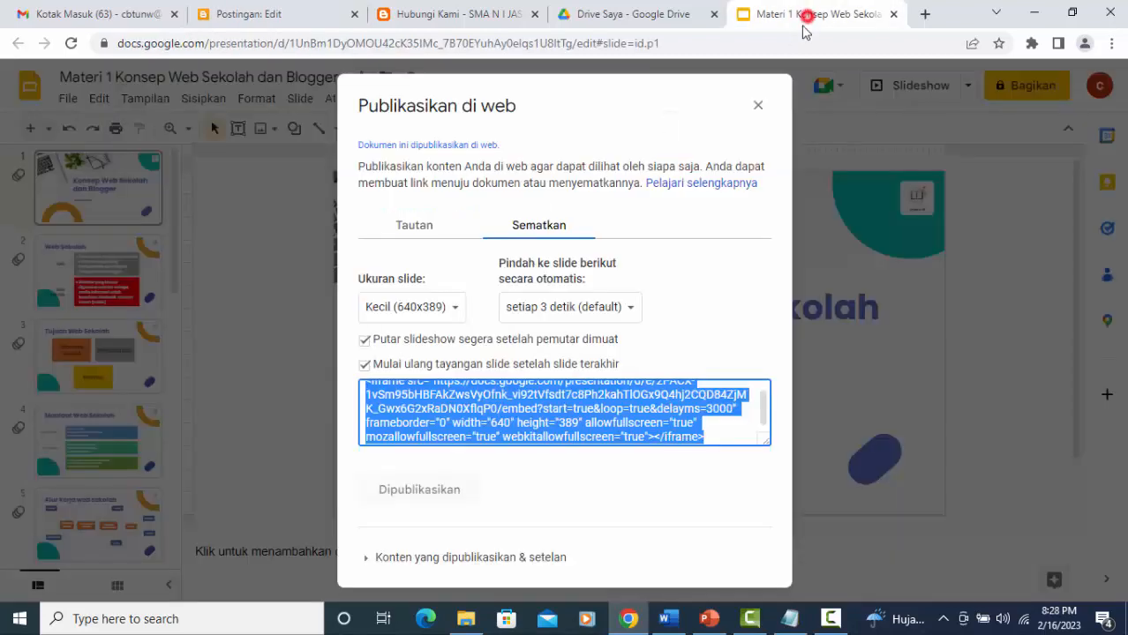
left_click(279, 14)
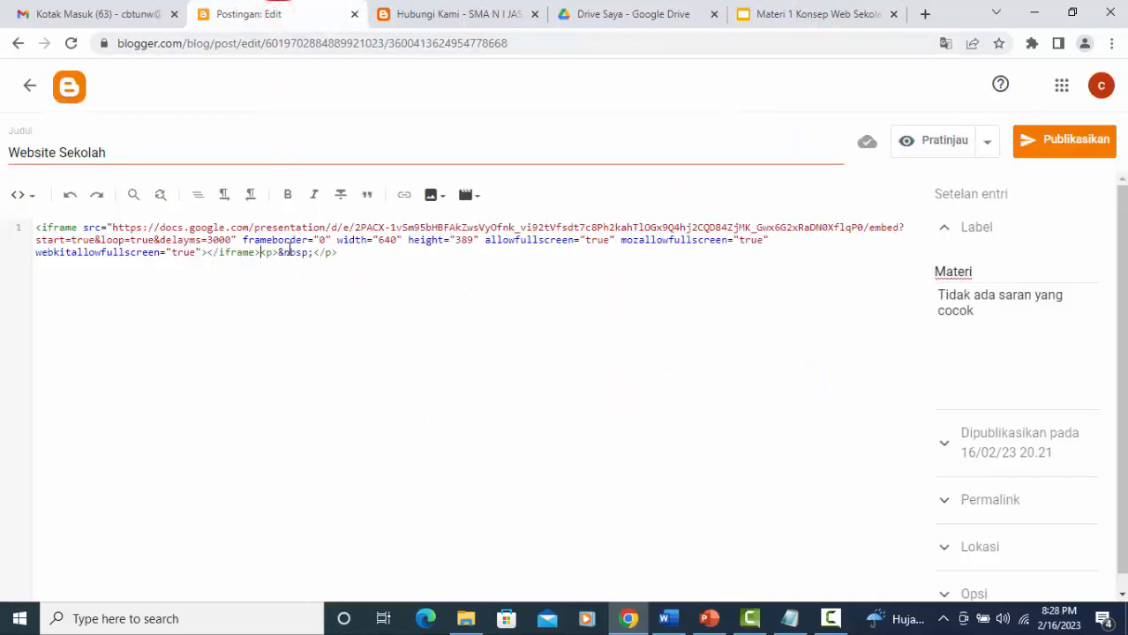
left_click(356, 257)
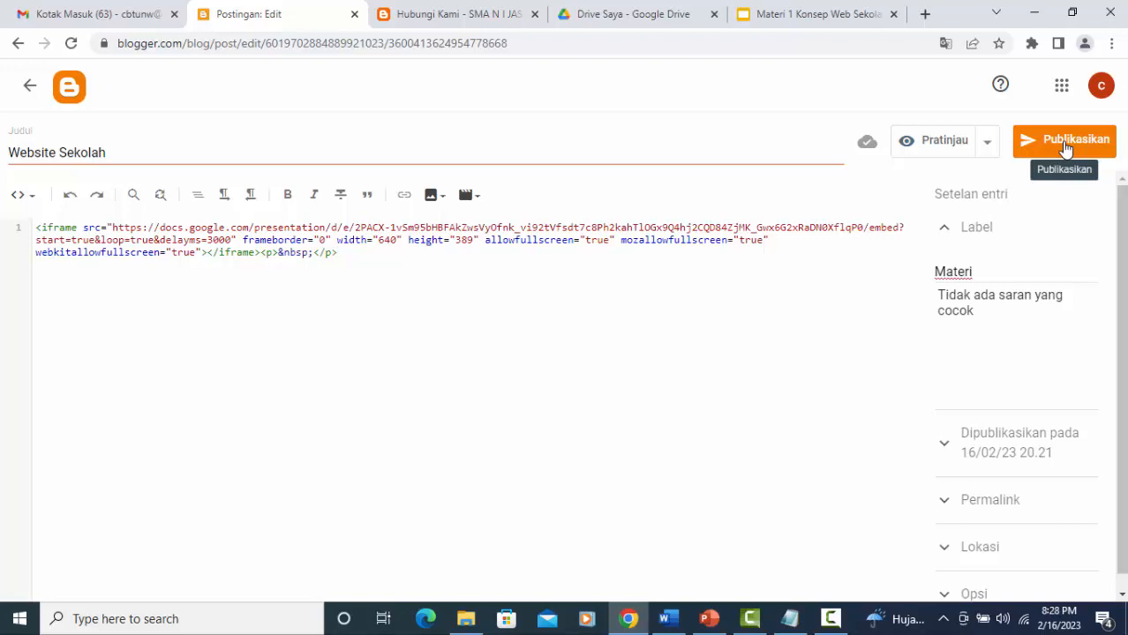
left_click(1066, 150)
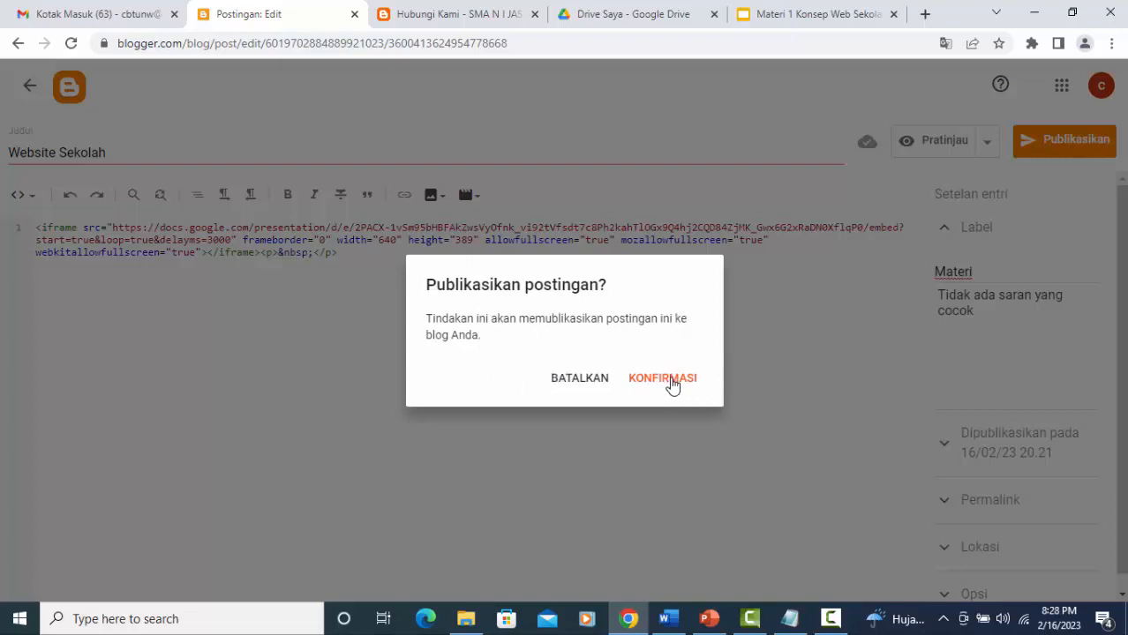
left_click(669, 380)
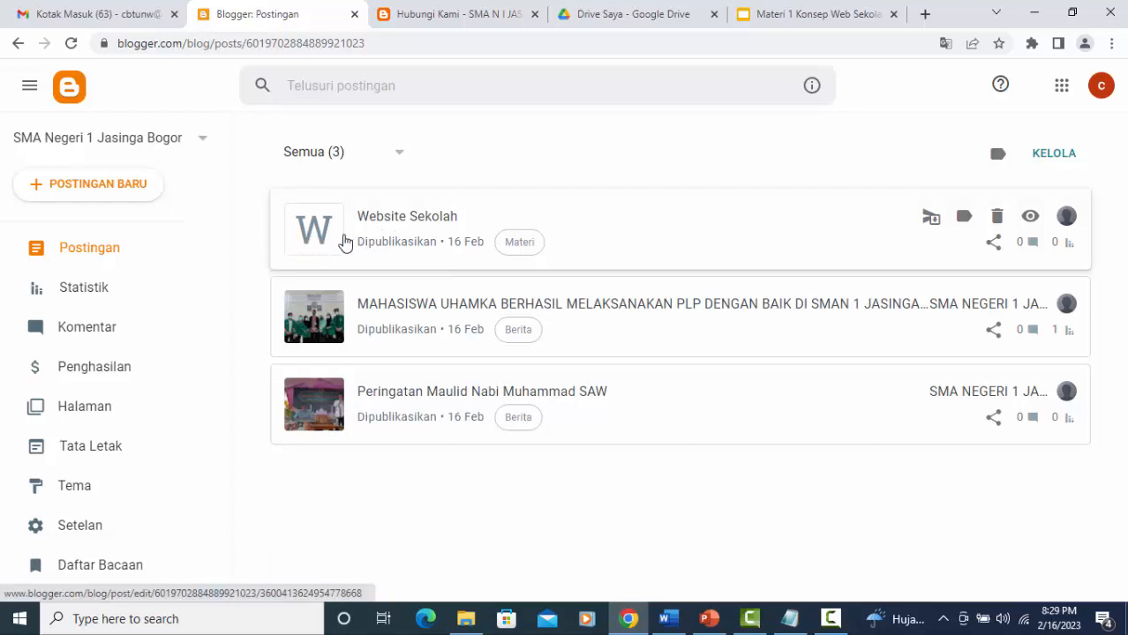
Step: View the published Website Sekolah post with its embedded slideshow on the blog, and close that page
left_click(1031, 218)
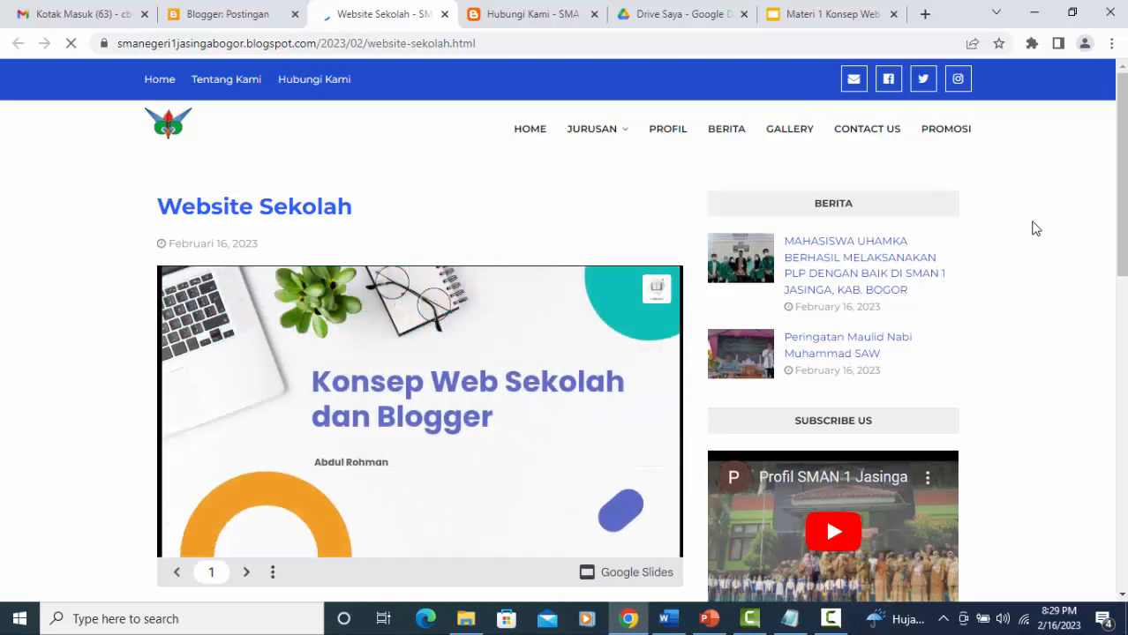
scroll(1065, 287, "down", 1)
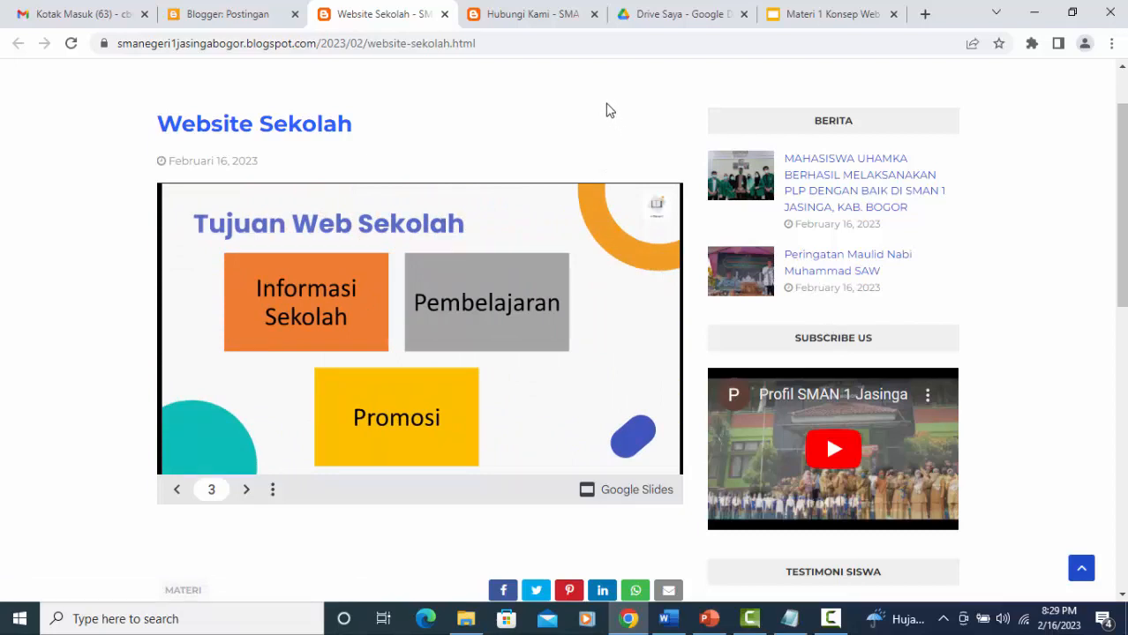
scroll(607, 108, "up", 2)
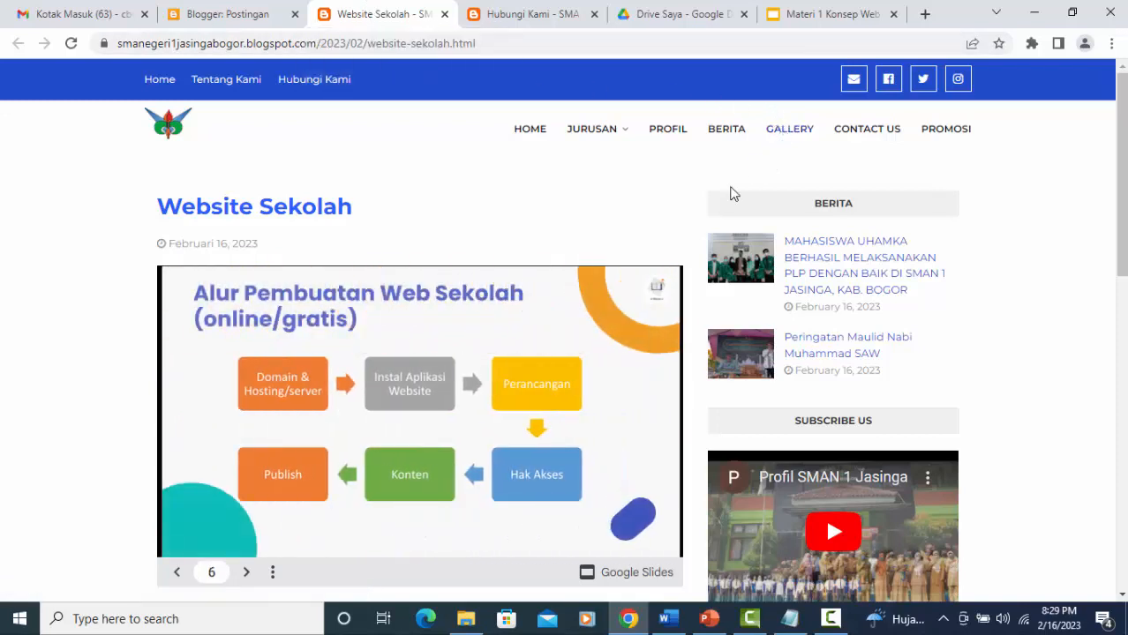
mouse_move(1123, 226)
left_mouse_down()
mouse_move(1123, 303)
mouse_move(1123, 215)
left_mouse_up()
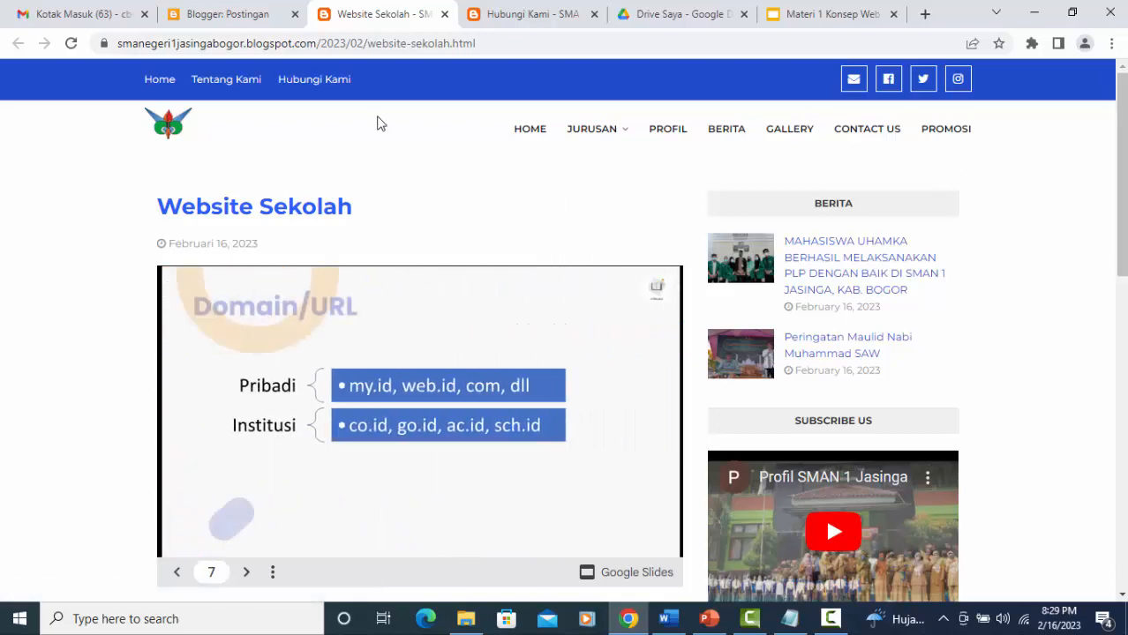
left_click(444, 14)
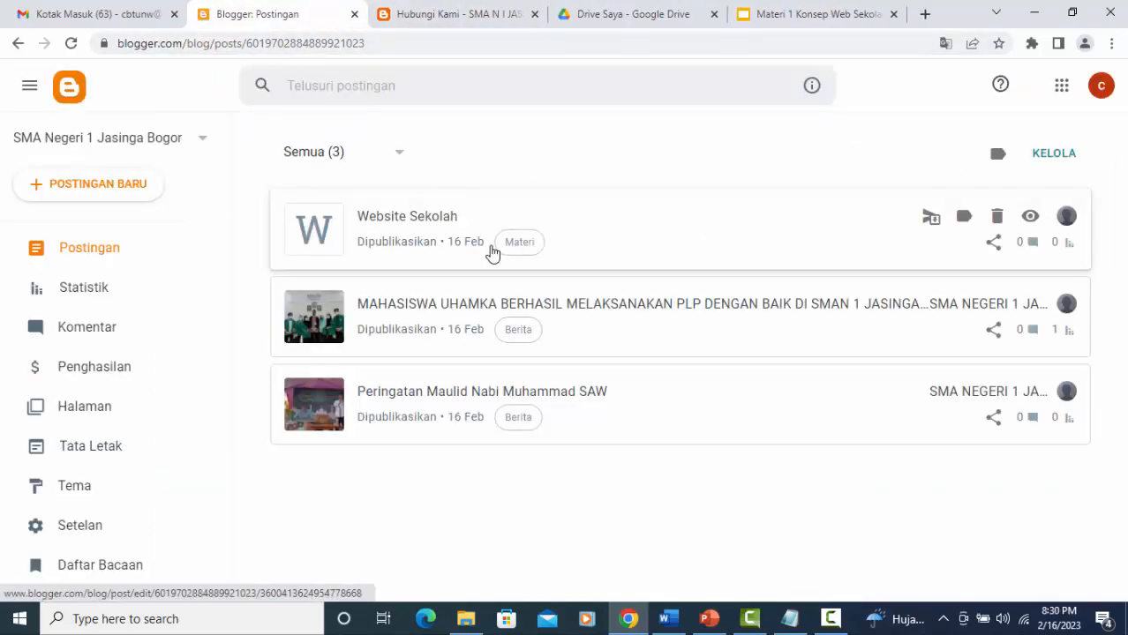
Step: Look over the blog's Hubungi Kami page, including its navigation menu, categories and footer
left_click(472, 16)
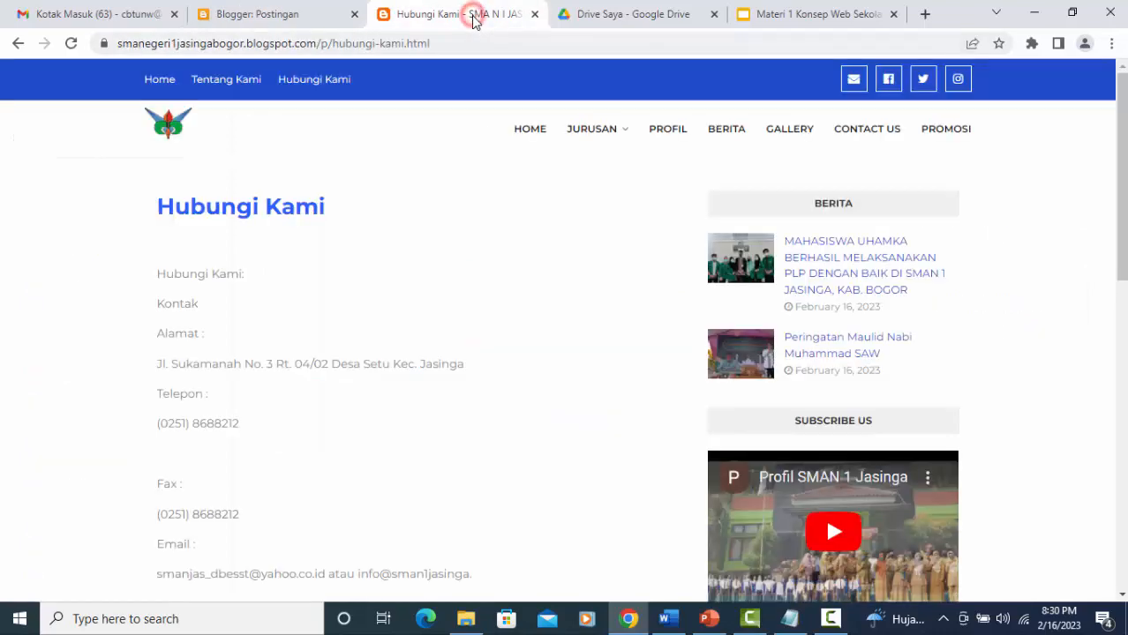
mouse_move(592, 128)
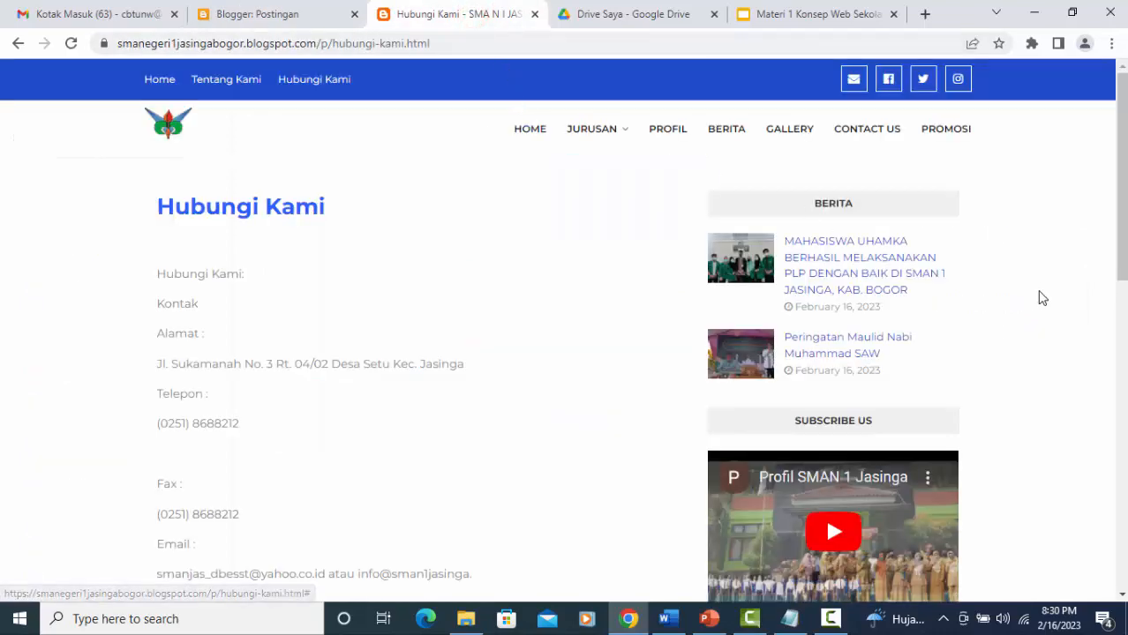
scroll(1038, 309, "down", 6)
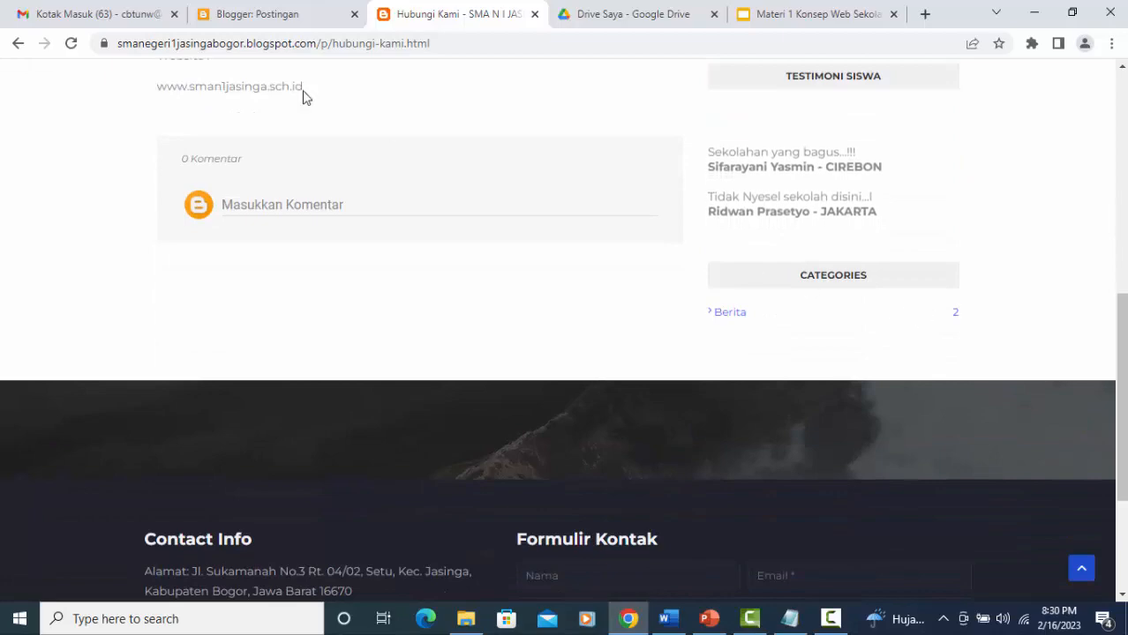
scroll(794, 198, "up", 10)
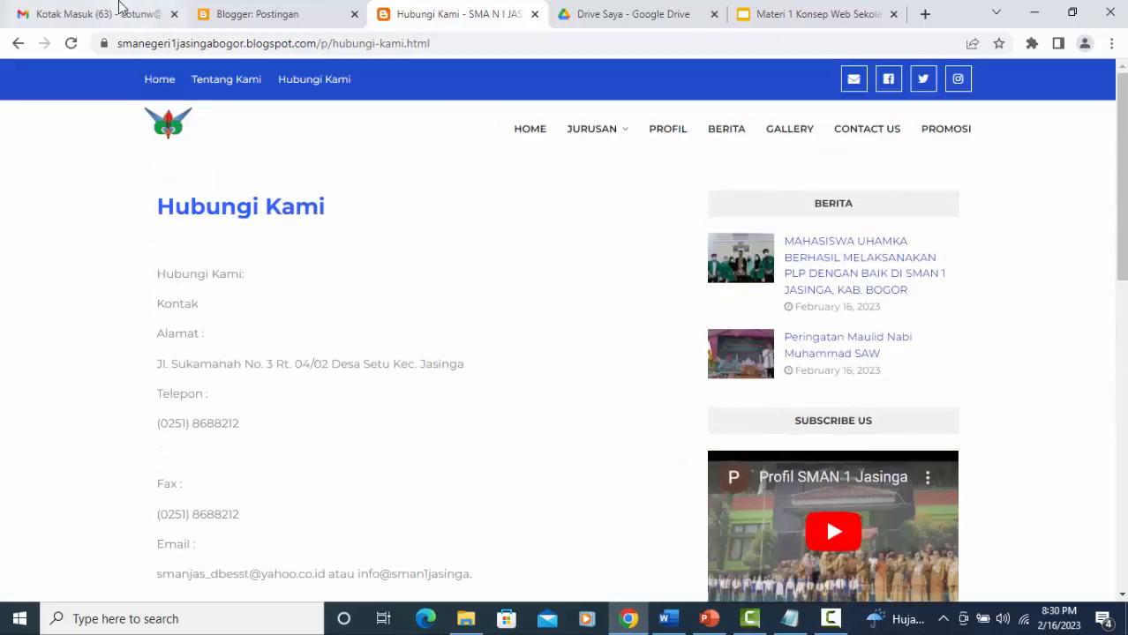
Step: Reload the Hubungi Kami page, open the Materi category listing from the blog's categories, and copy the listing's web address
left_click(74, 42)
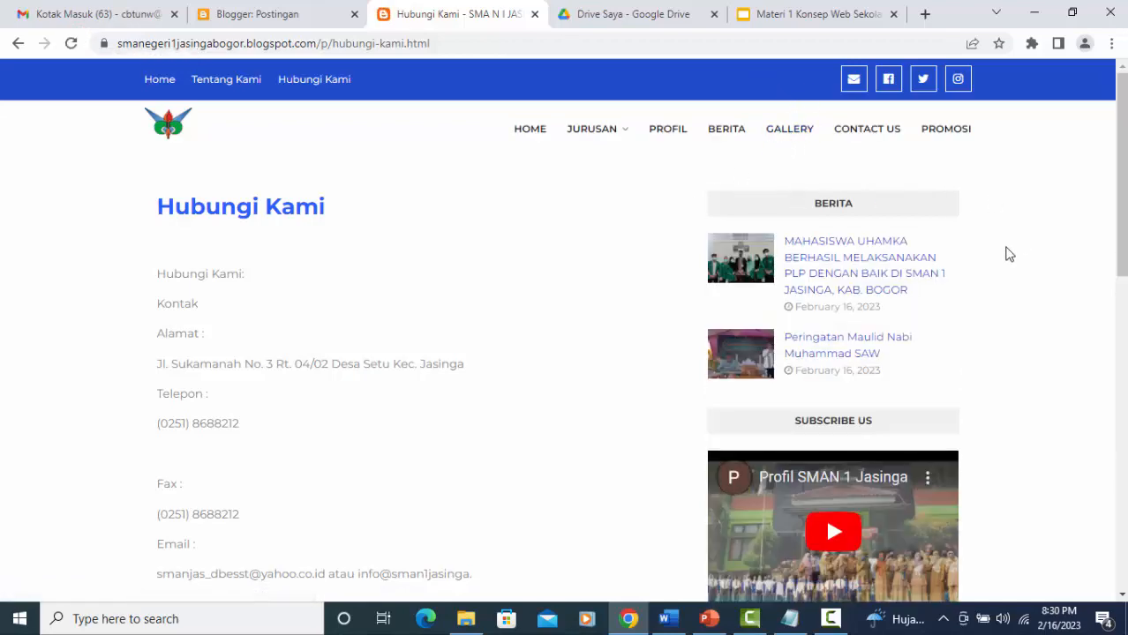
scroll(1025, 241, "down", 8)
scroll(1006, 261, "up", 2)
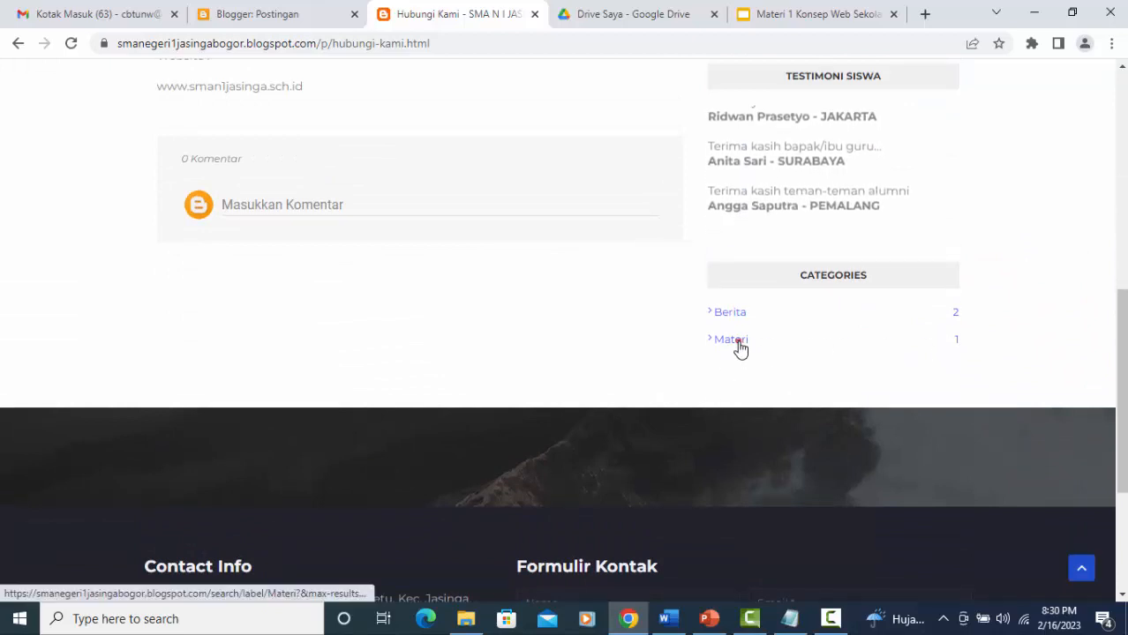
left_click(739, 346)
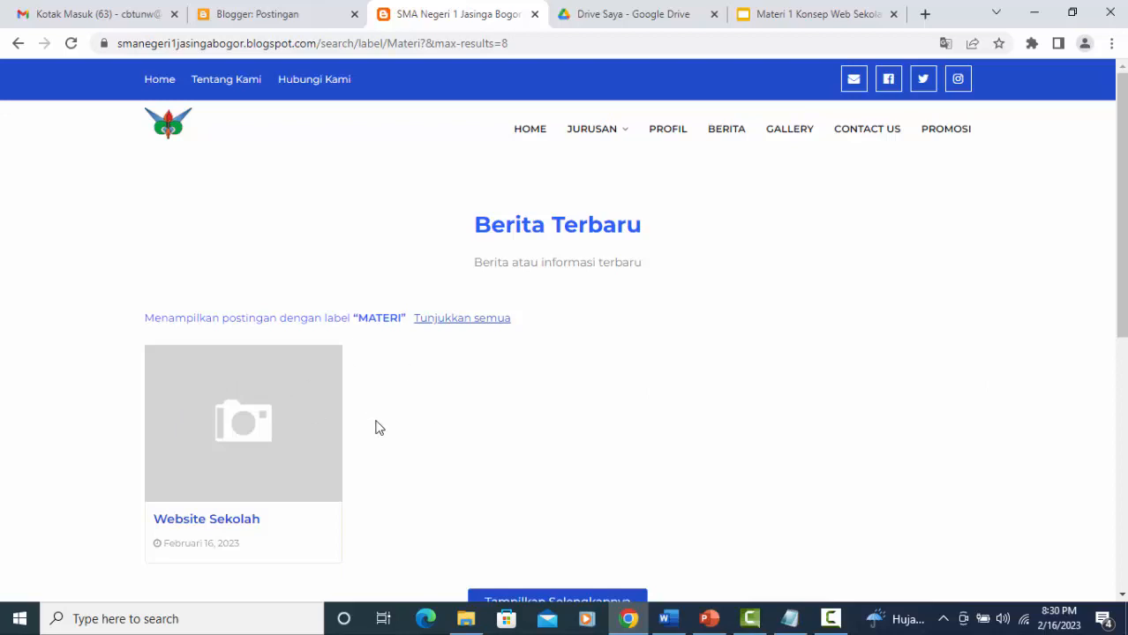
left_click(548, 44)
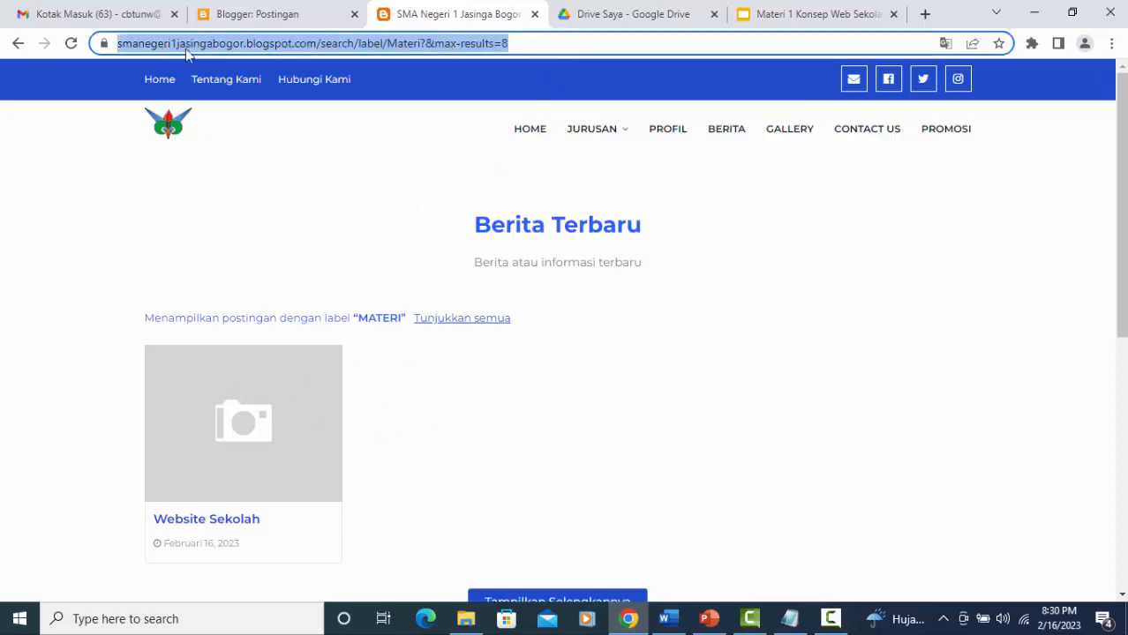
right_click(406, 46)
left_click(447, 133)
Step: Return to Blogger, go to the Tata Letak layout page, and open the Main Menu section's Menu Widget link list for editing
left_click(293, 14)
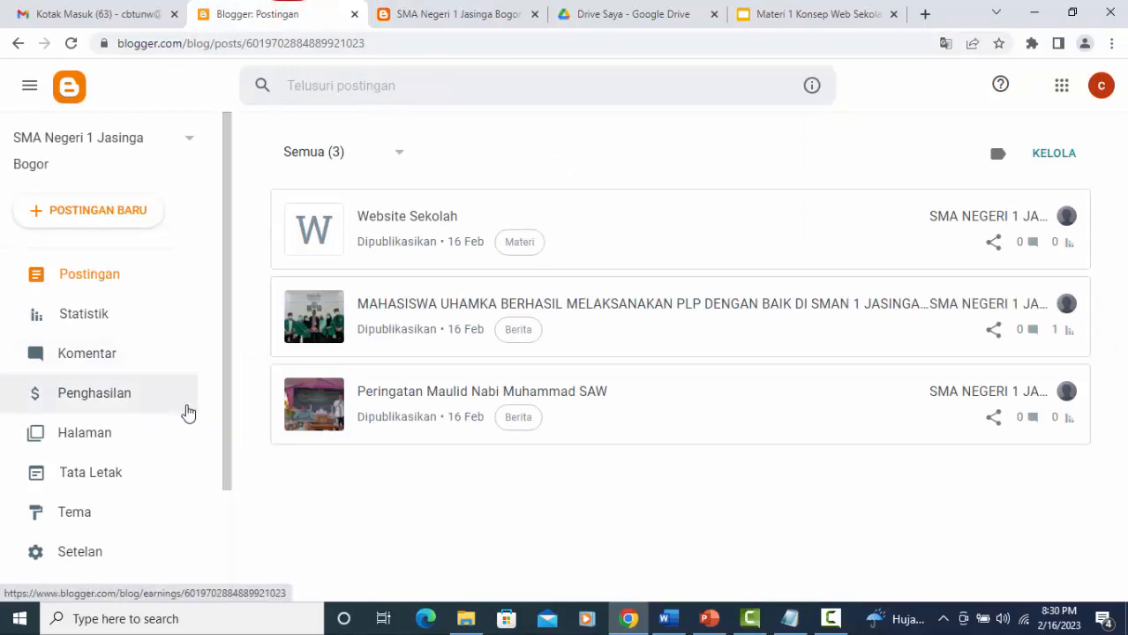
scroll(182, 407, "down", 2)
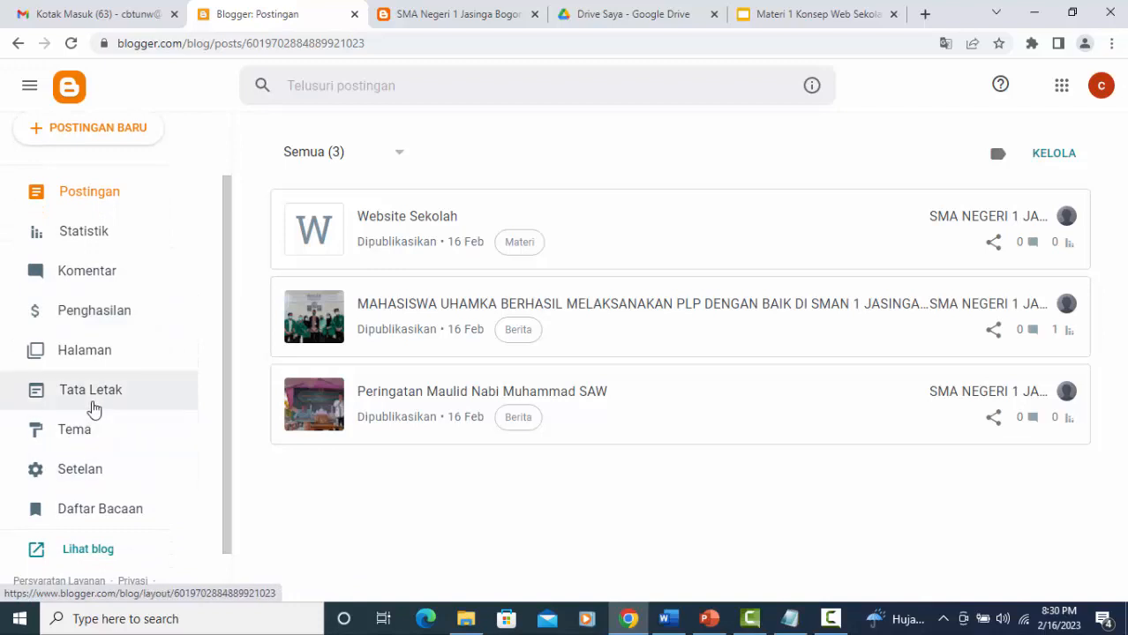
left_click(107, 400)
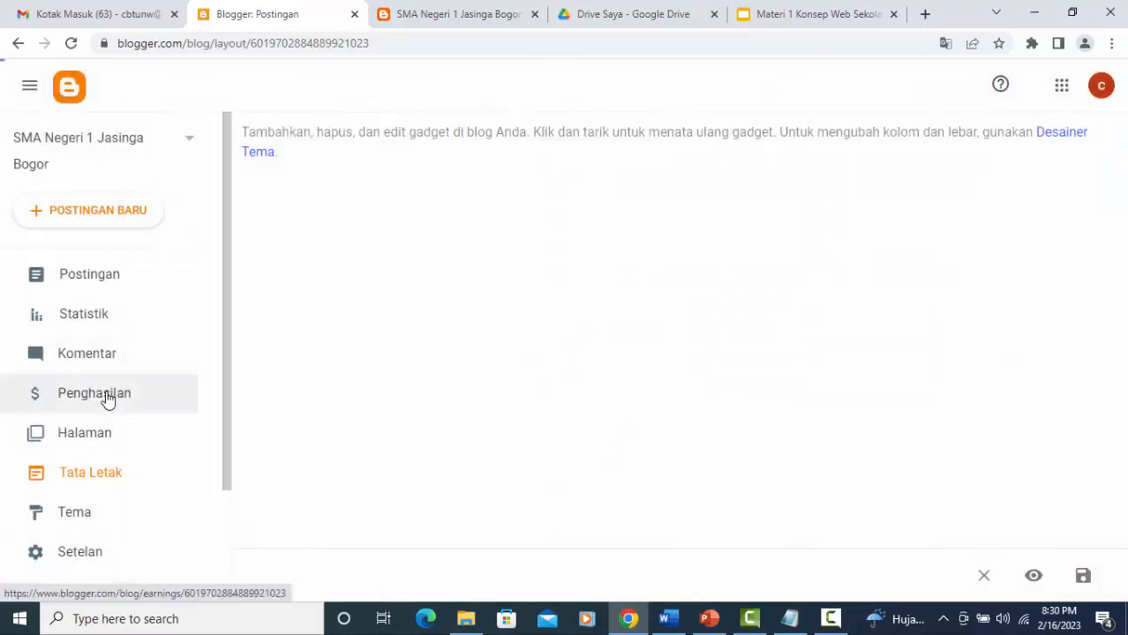
scroll(942, 317, "down", 2)
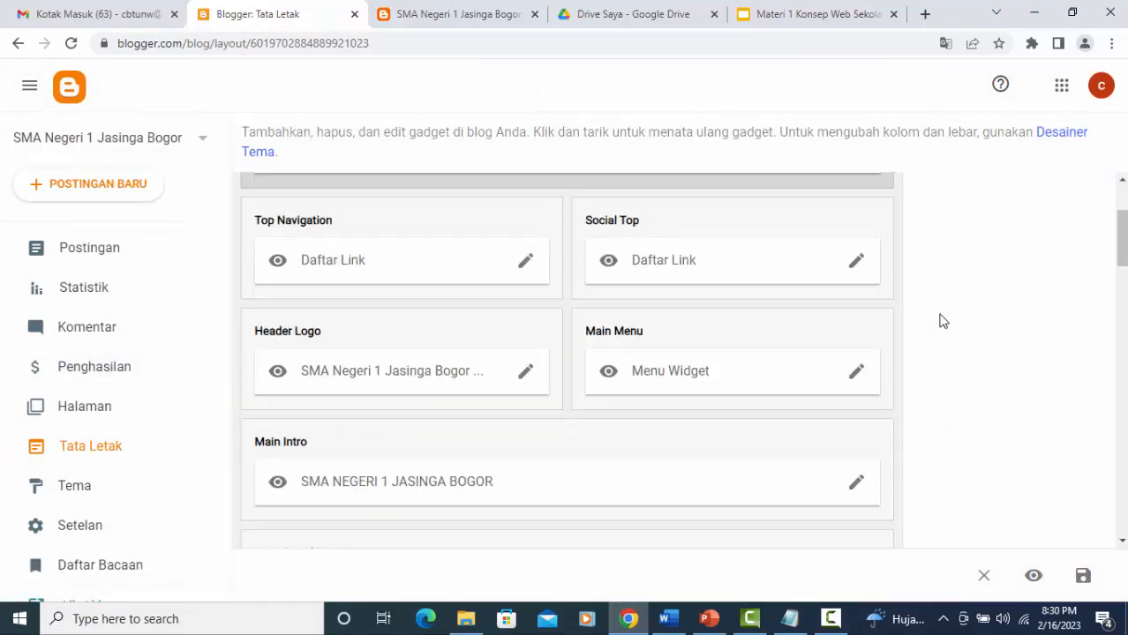
left_click(857, 374)
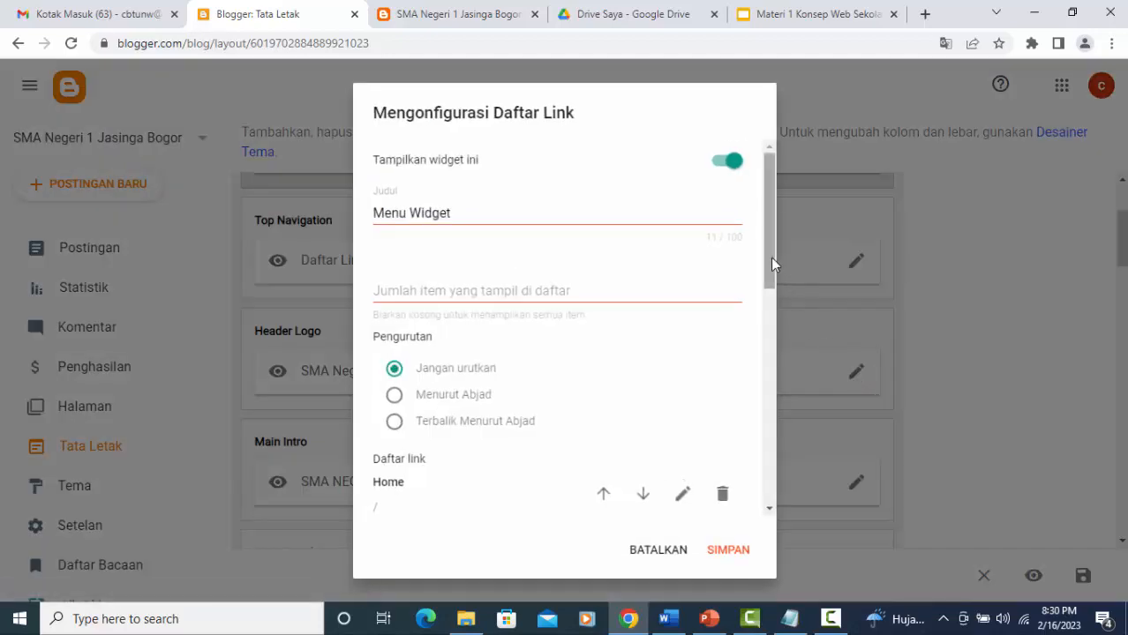
left_click_drag(770, 257, 778, 490)
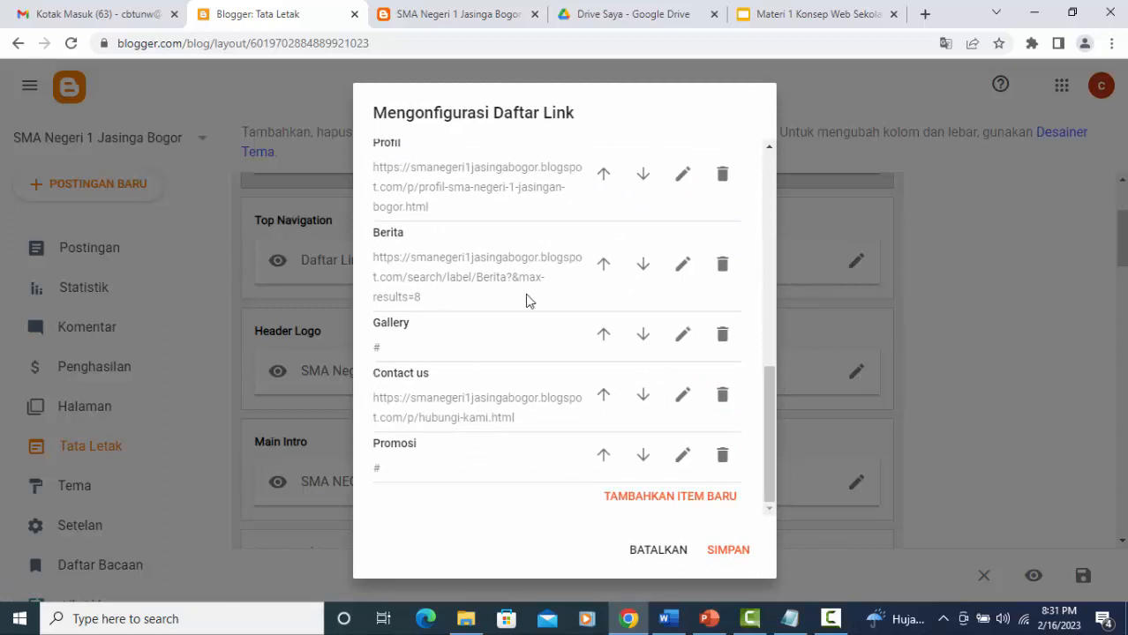
Step: Add a new item to the menu's link list and name it Materi
left_click(664, 498)
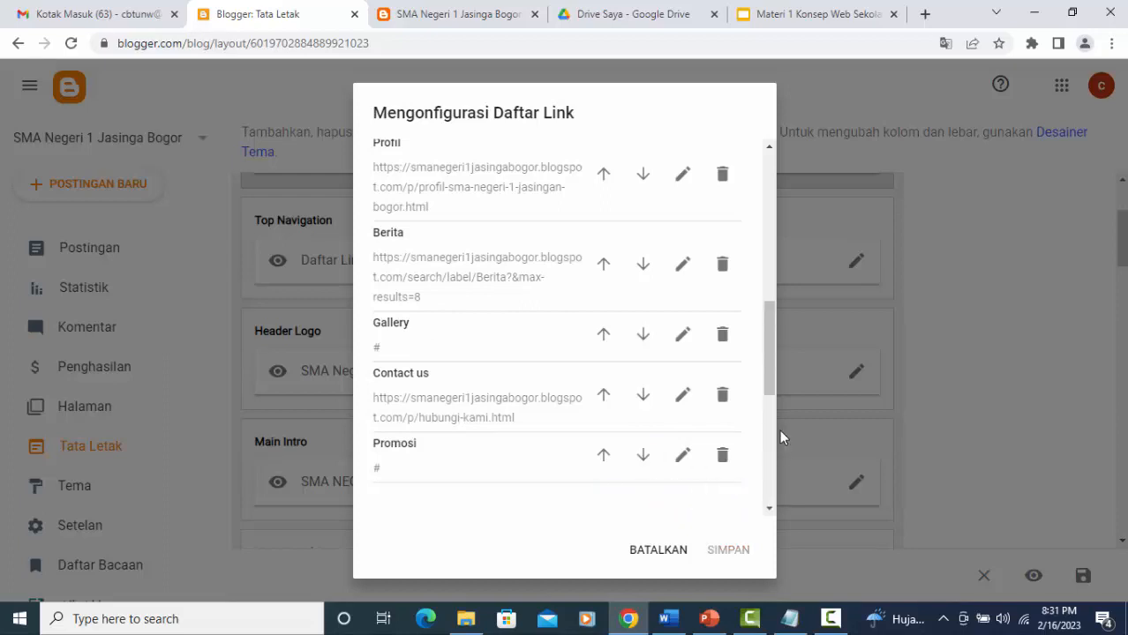
left_click_drag(770, 373, 764, 433)
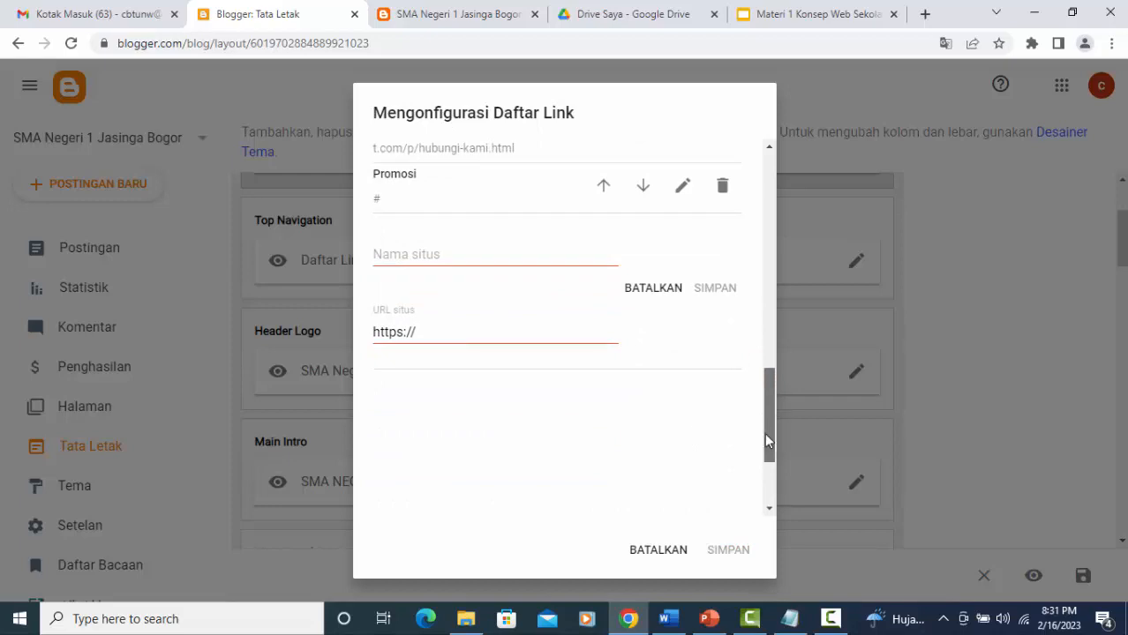
left_click(391, 256)
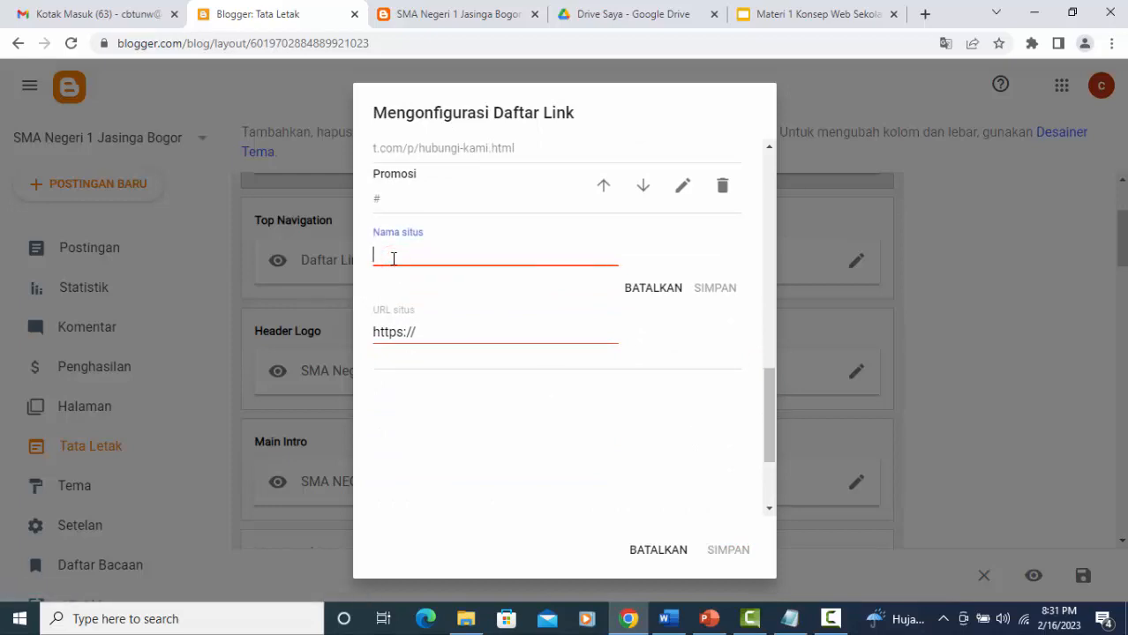
type("Materi")
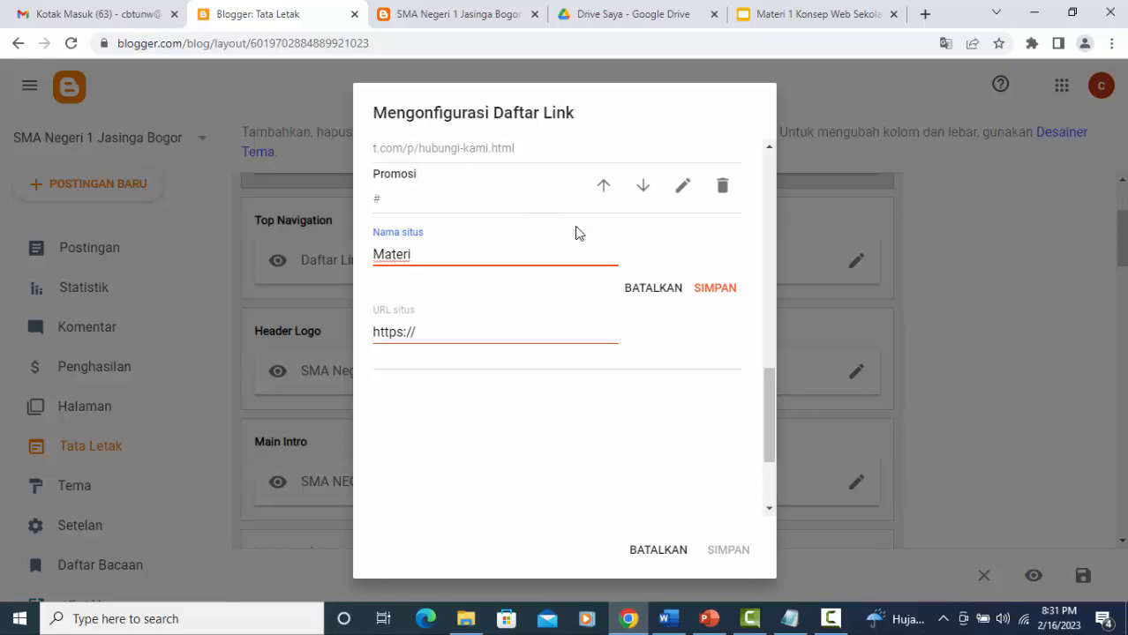
left_click(440, 332)
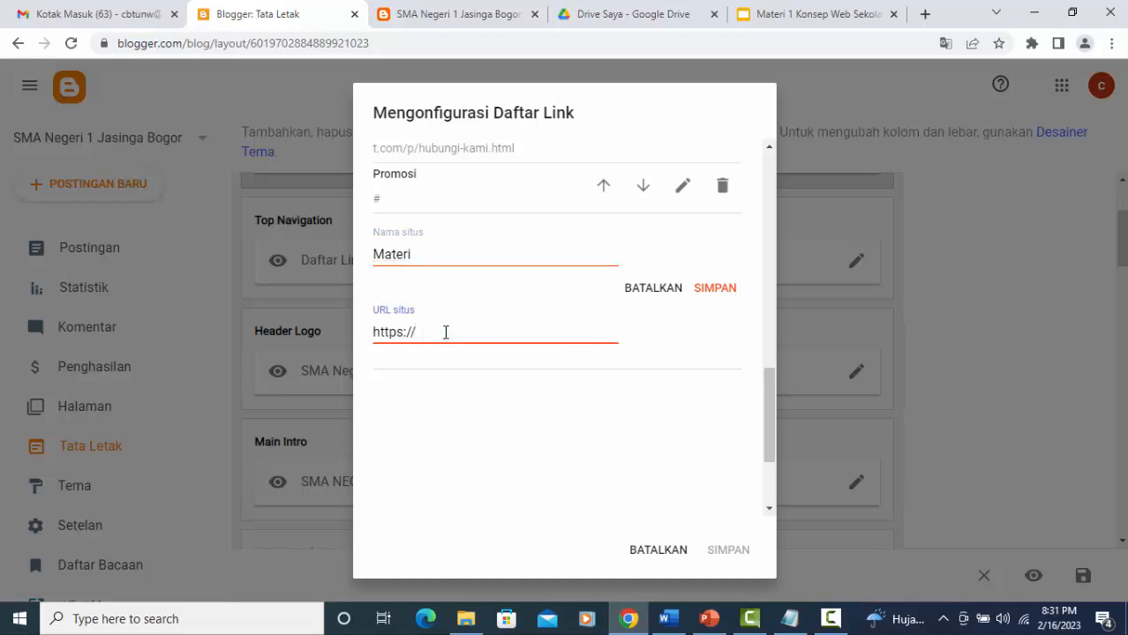
left_click_drag(443, 332, 319, 330)
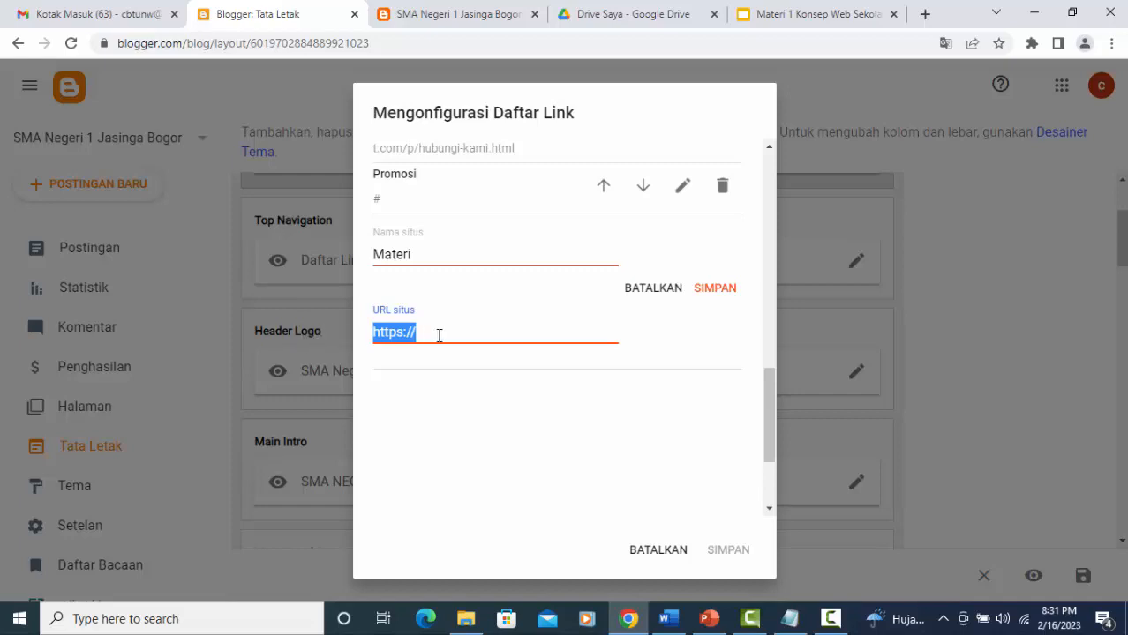
key("BackSpace")
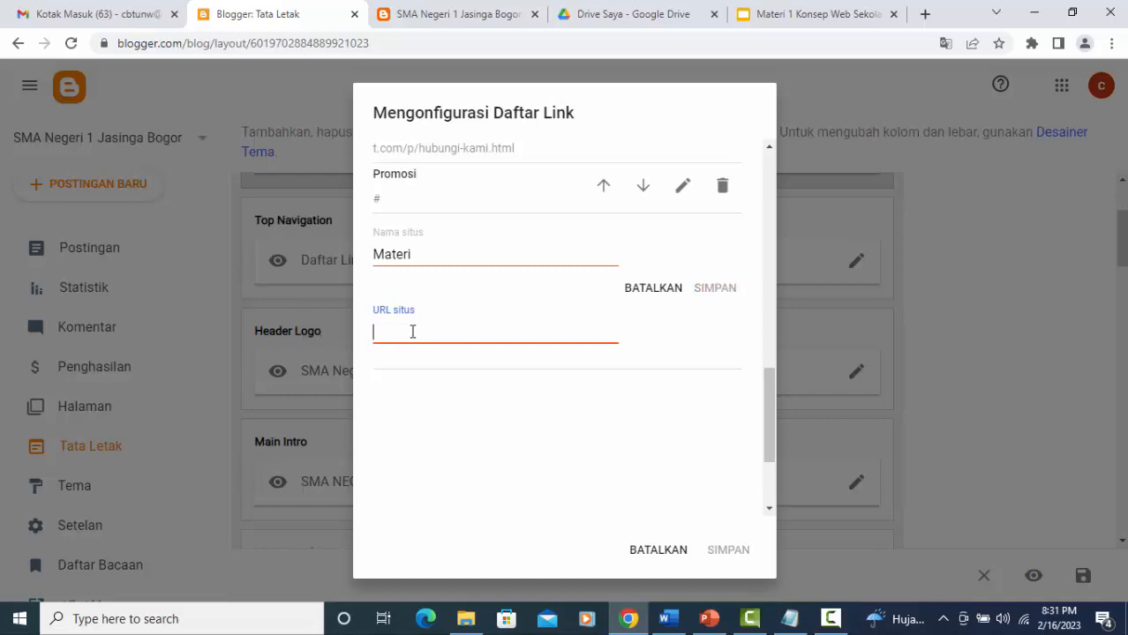
right_click(412, 332)
left_click(460, 462)
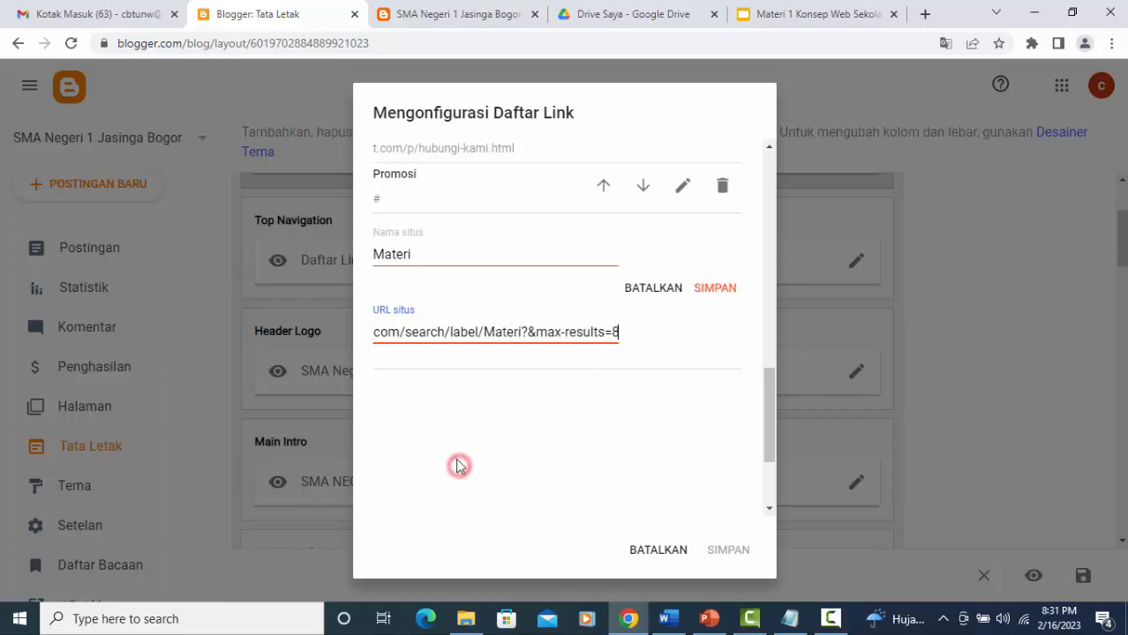
left_click(719, 289)
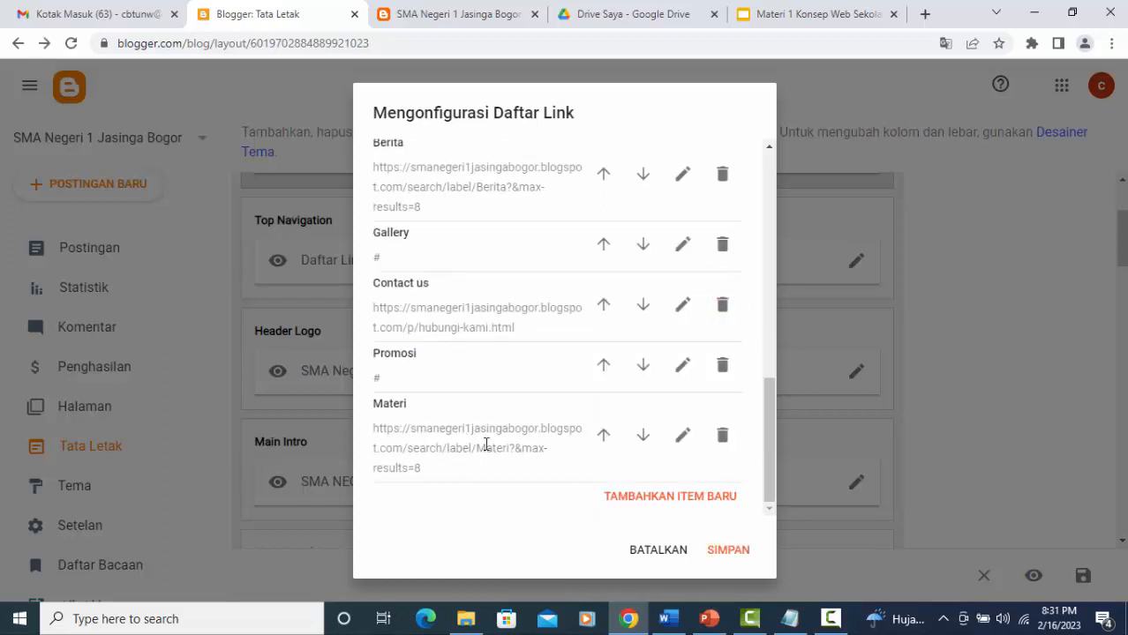
left_click(734, 551)
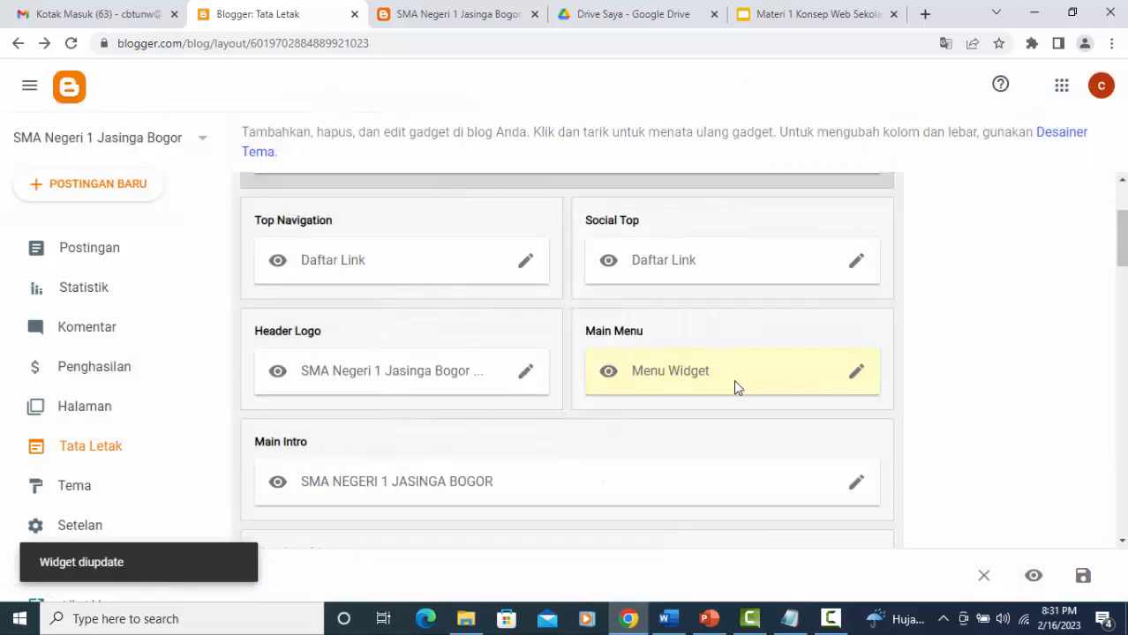
Step: Check the blog's new Materi menu item from the home page, then open the Website Sekolah post and view its embedded slideshow
left_click(454, 14)
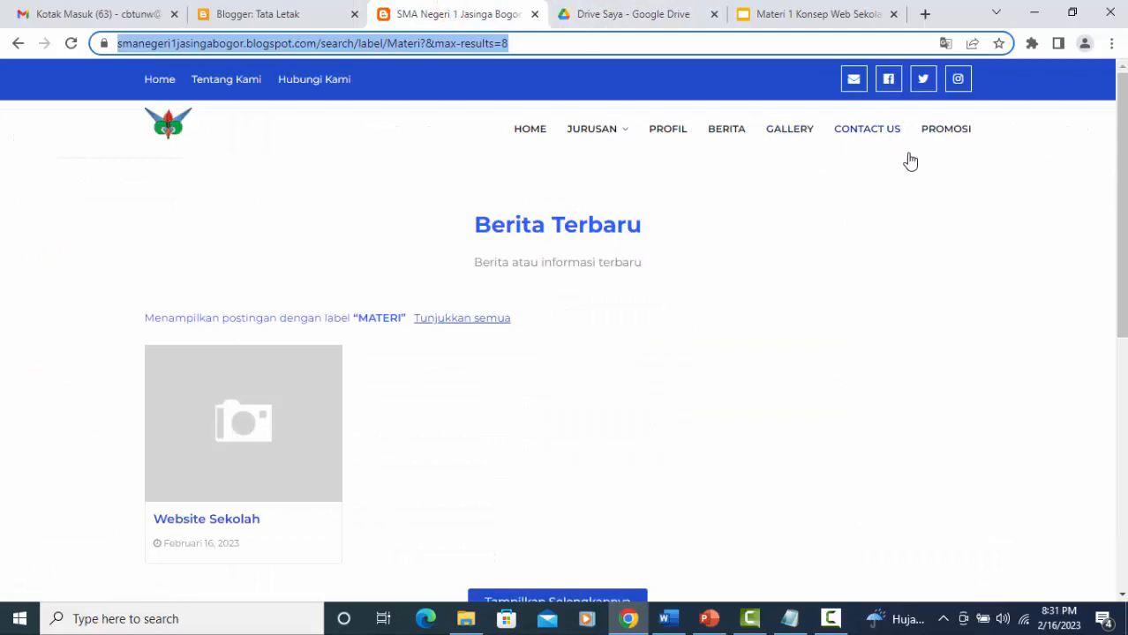
left_click(543, 133)
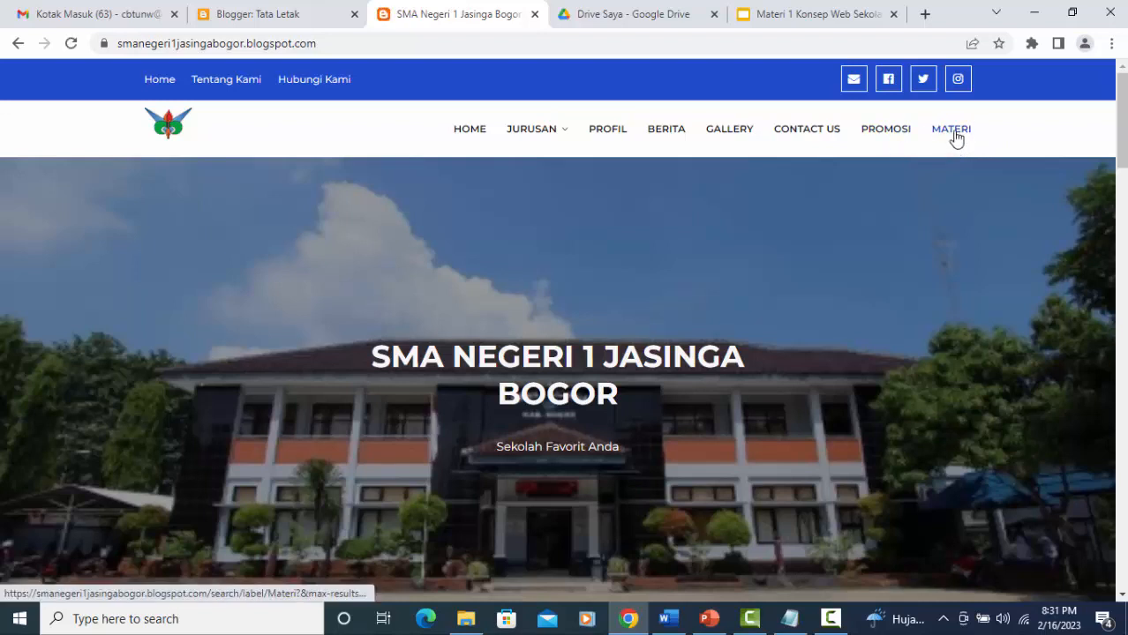
left_click(952, 130)
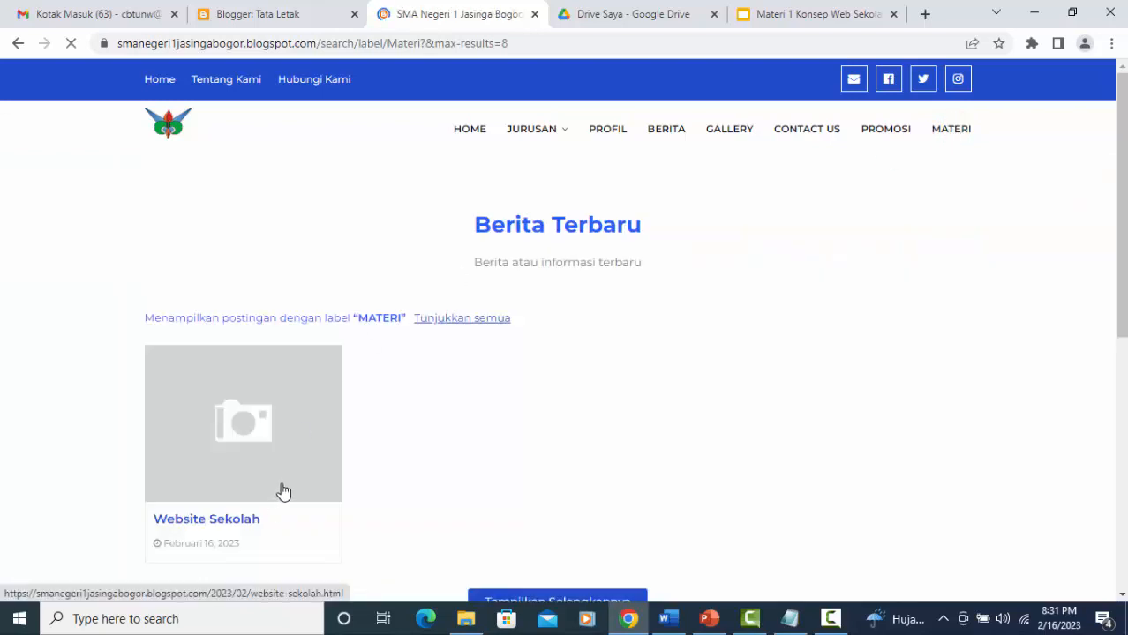
scroll(522, 412, "down", 1)
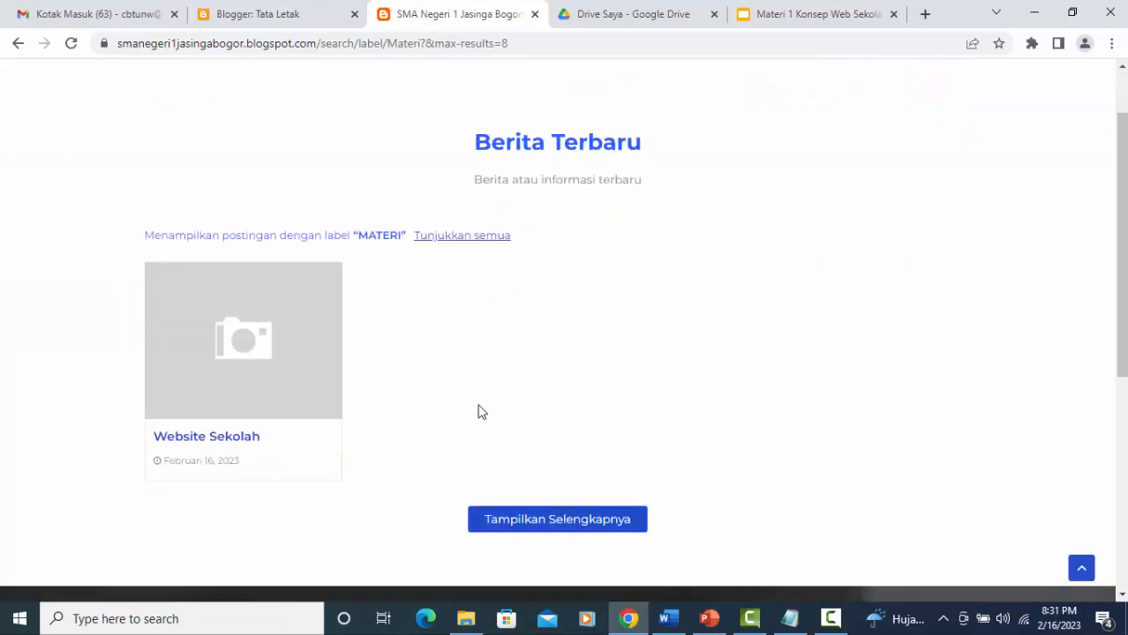
left_click(270, 352)
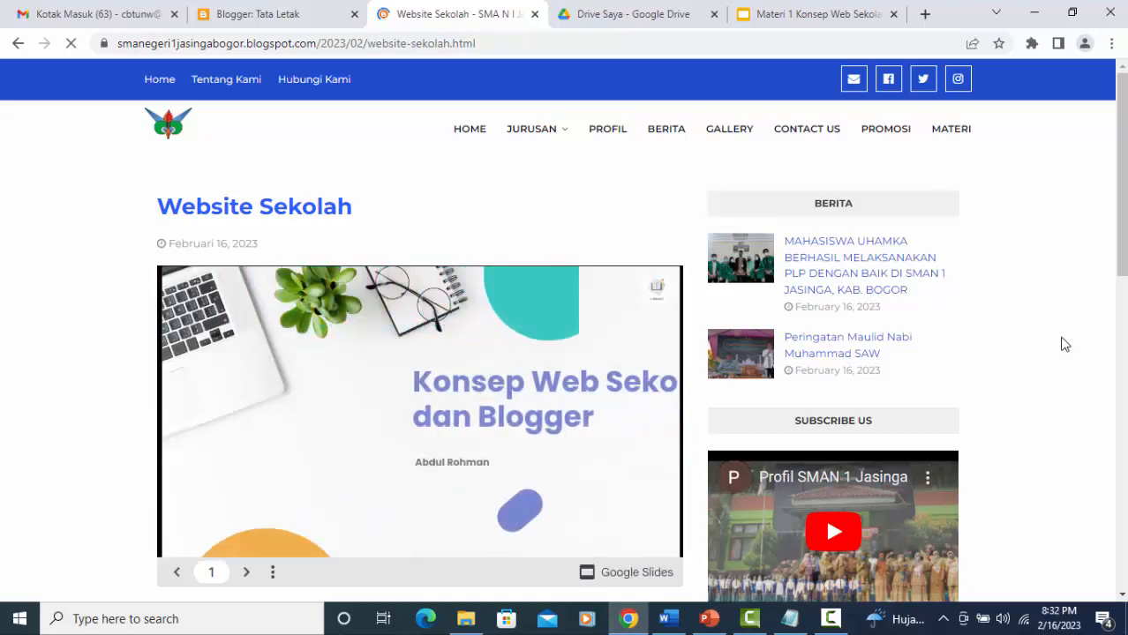
scroll(1028, 304, "down", 1)
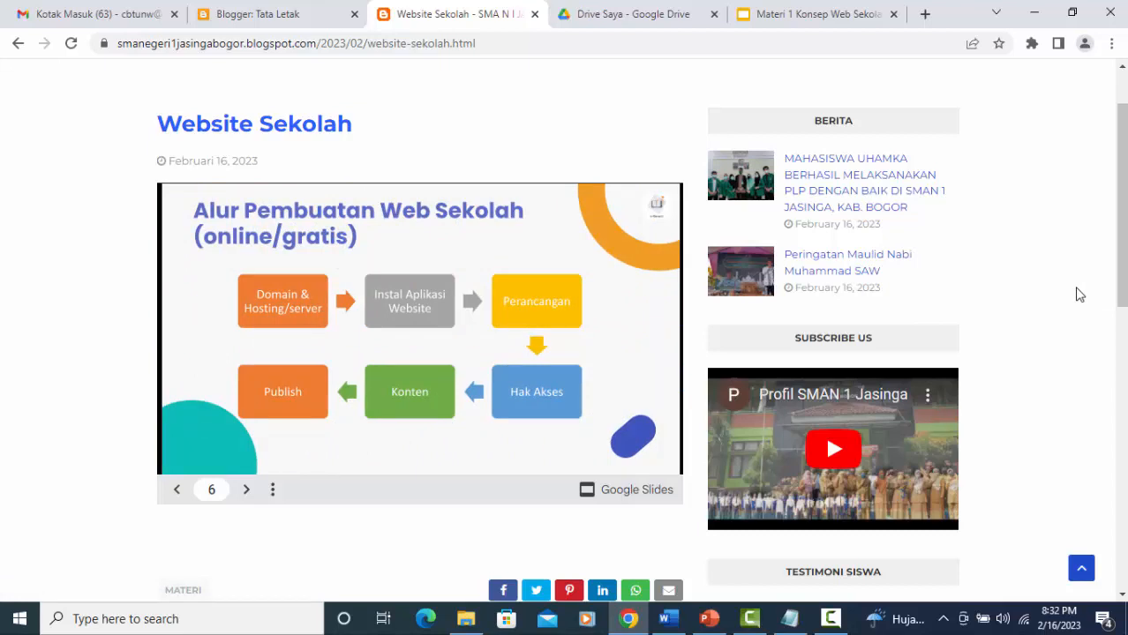
scroll(1079, 294, "up", 1)
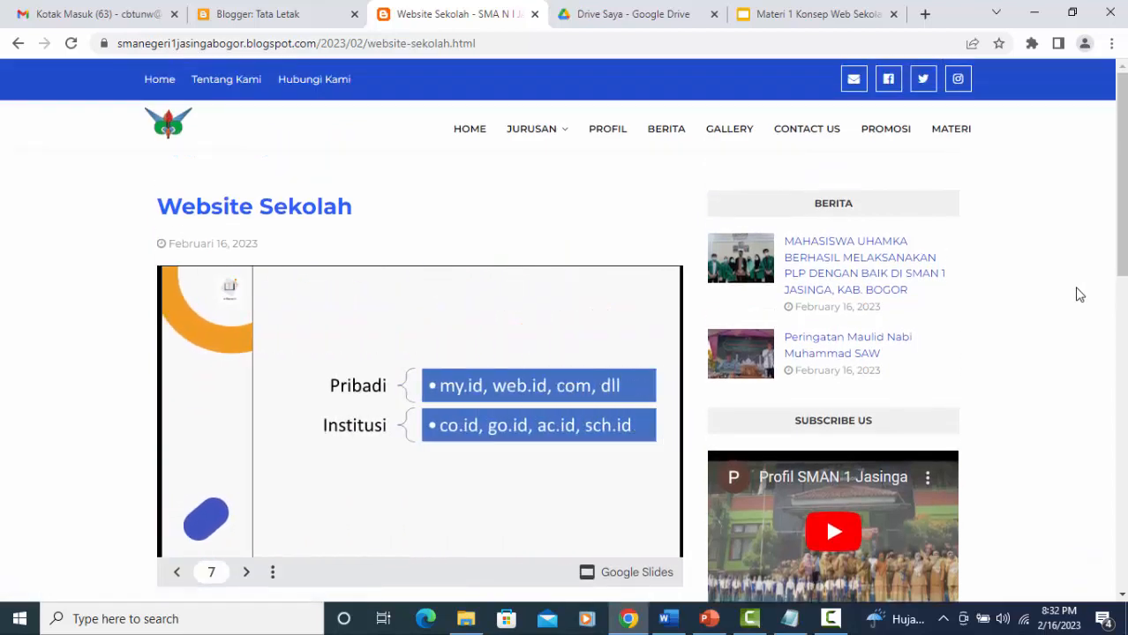